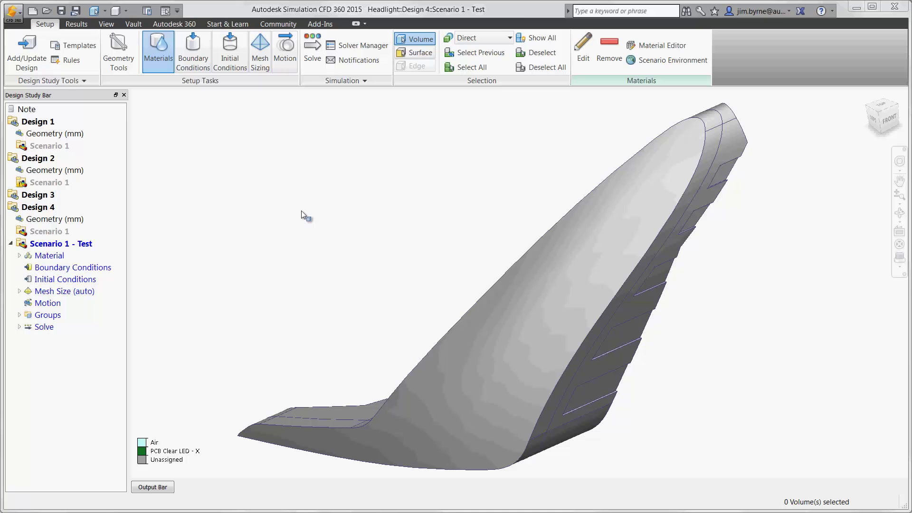
Step: Abandon a new design study after viewing the CAD file types, then hide the outer lens and LED strip
left_click(67, 45)
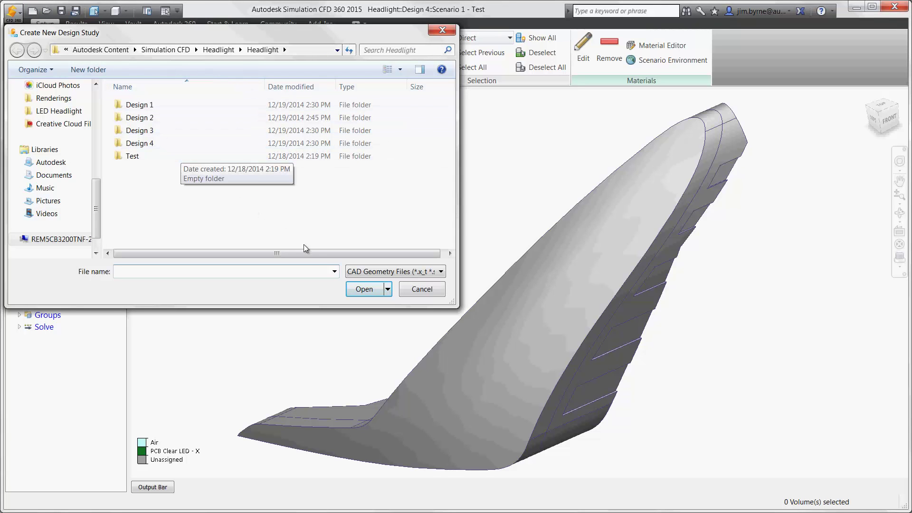
left_click(350, 272)
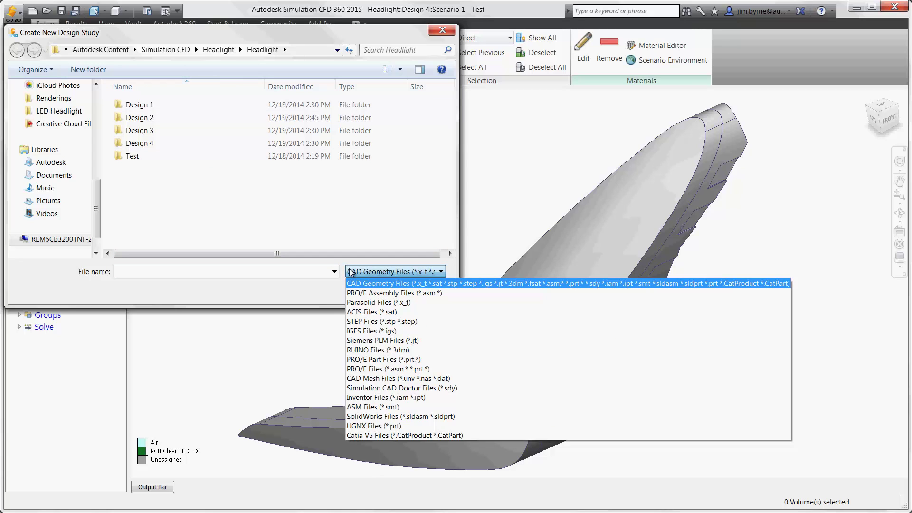
left_click(403, 284)
left_click(406, 288)
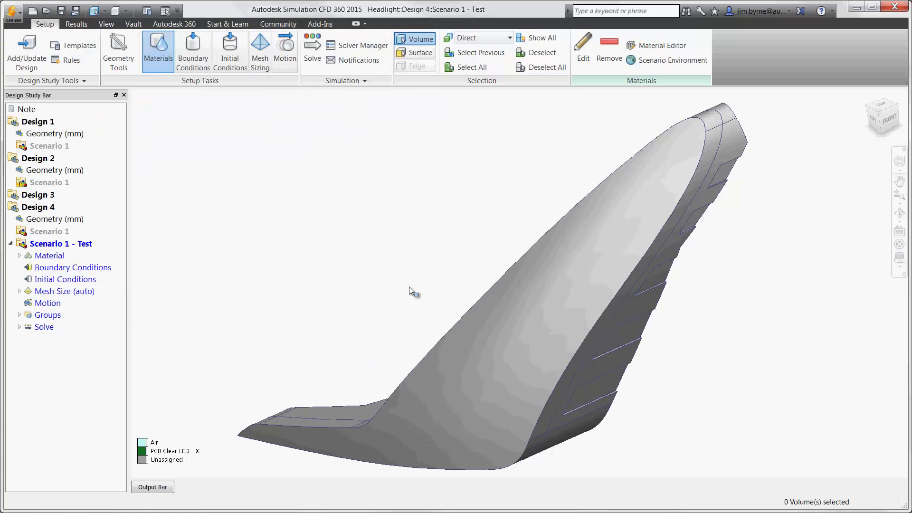
middle_click(540, 308, "ctrl")
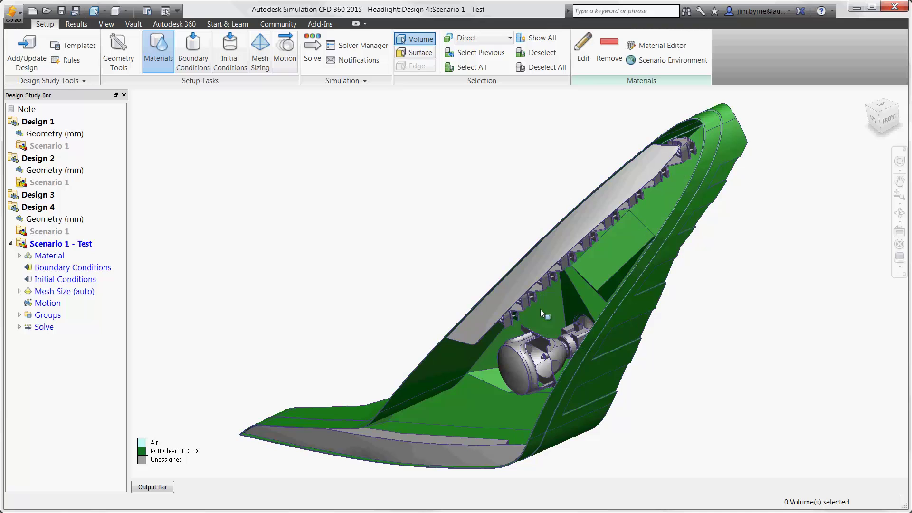
middle_click(540, 309, "ctrl")
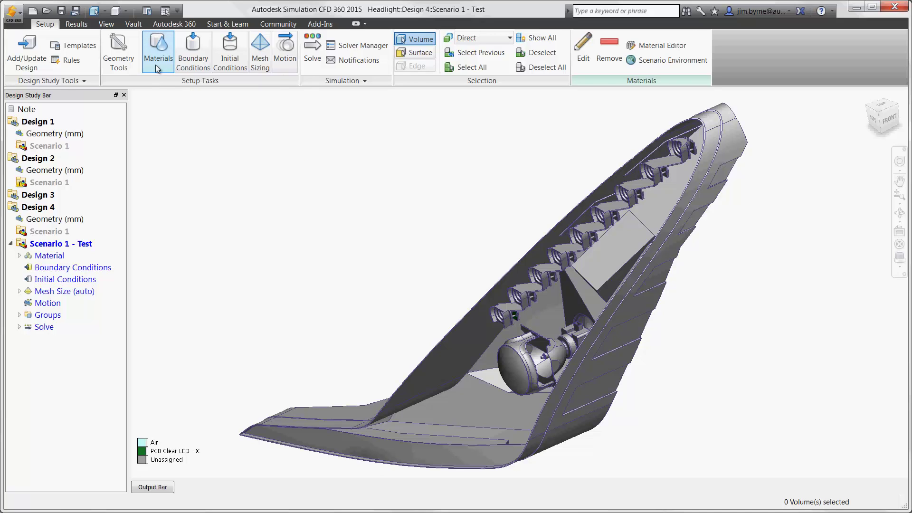
left_click(193, 67)
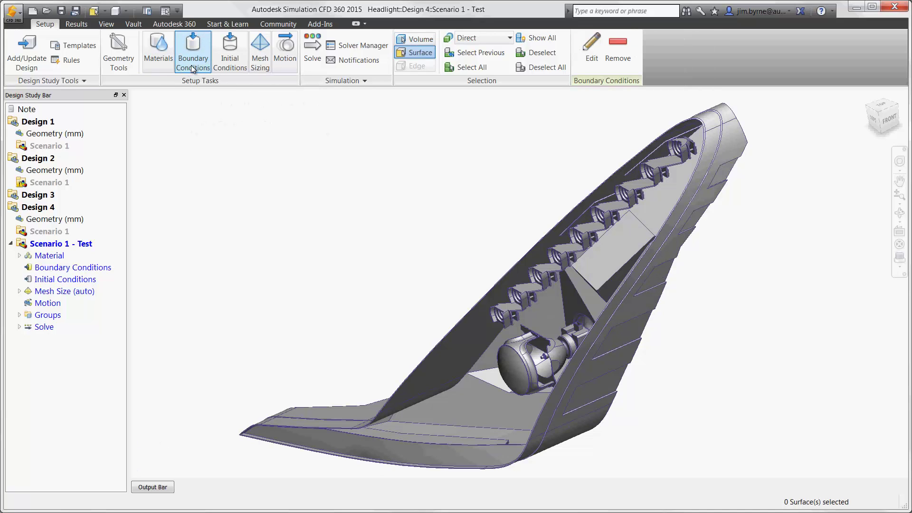
left_click(263, 66)
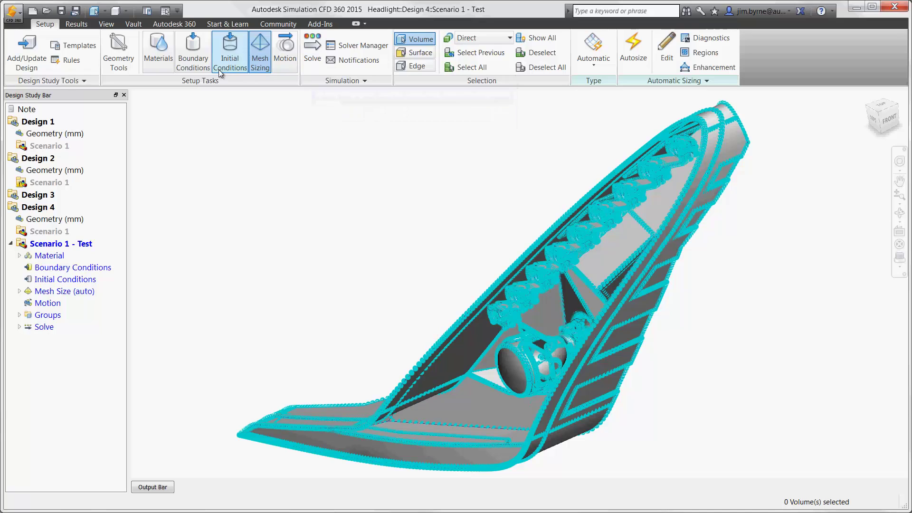
left_click(158, 52)
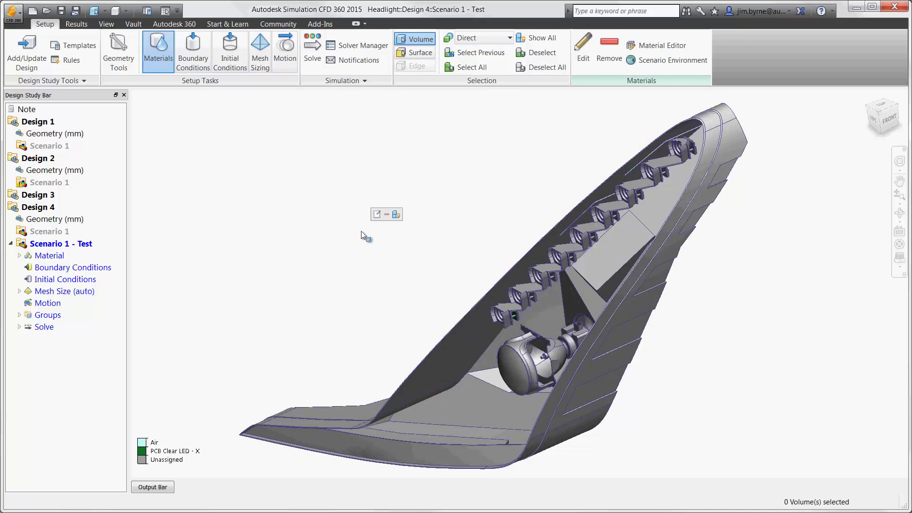
Step: Make the outer enclosure Air, then hide it and the unassigned strip above the LEDs
left_click(524, 307)
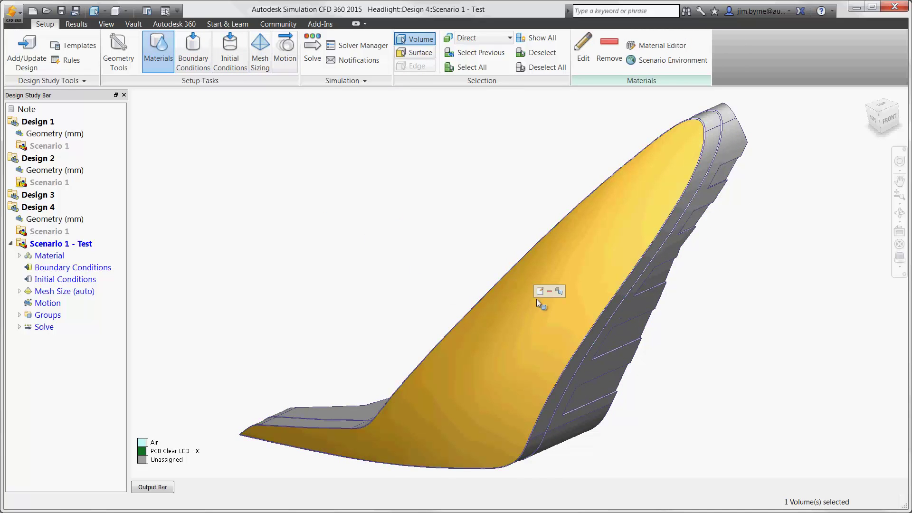
left_click(540, 291)
left_click(423, 200)
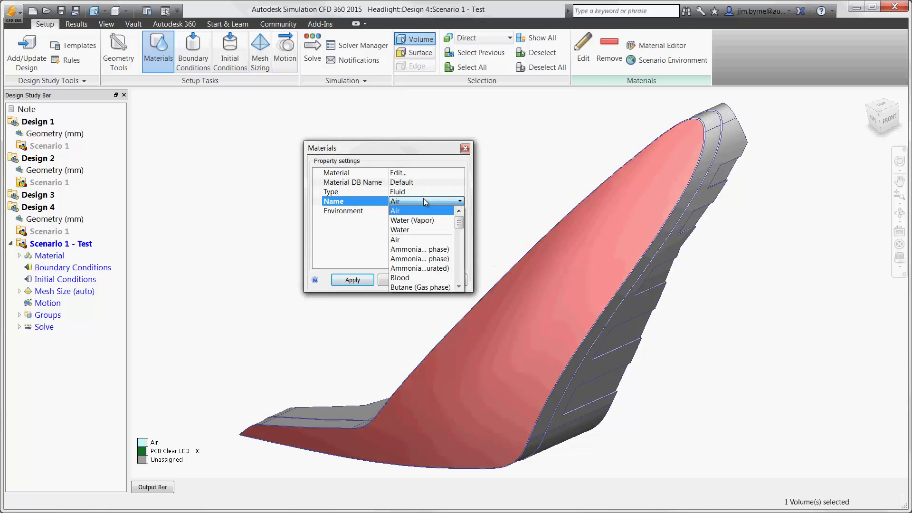
left_click(423, 199)
left_click(356, 280)
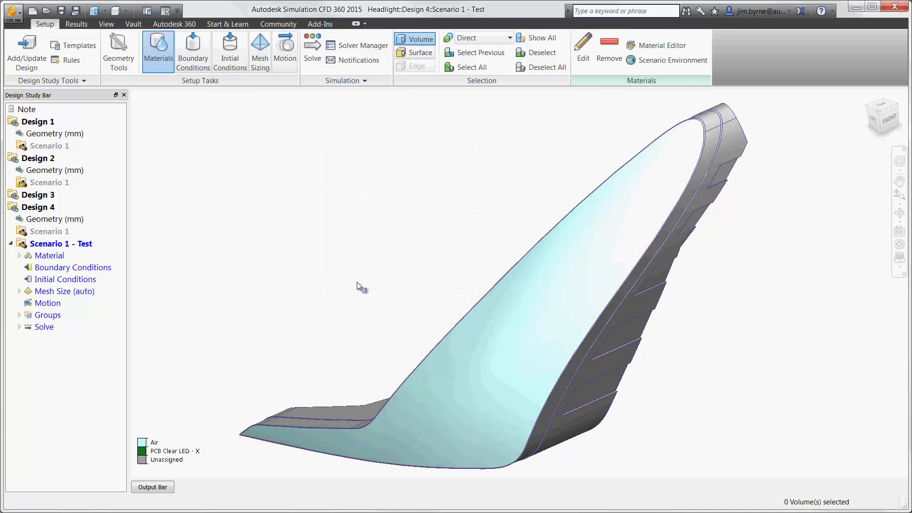
middle_click(548, 324)
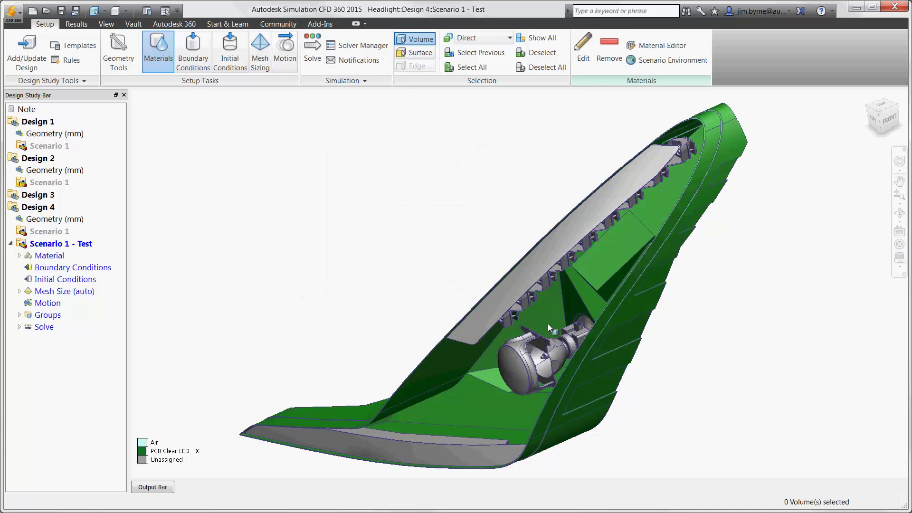
middle_click(508, 296)
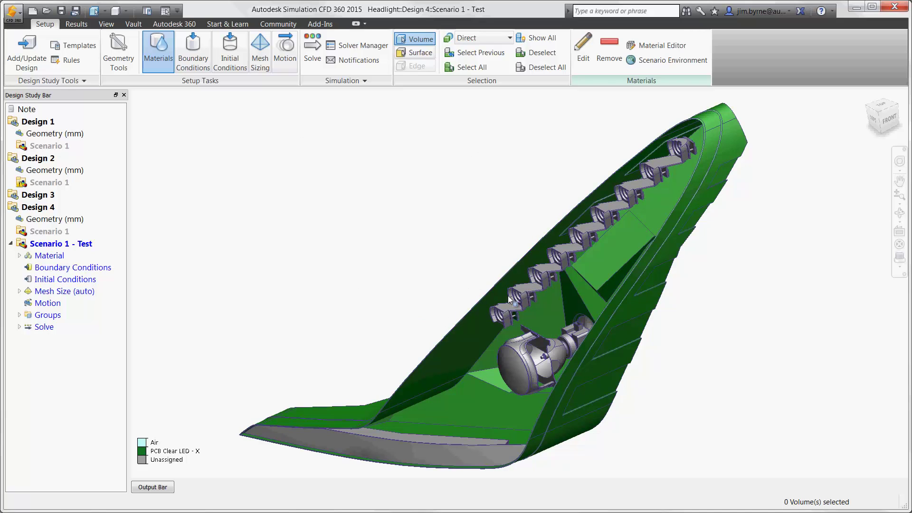
scroll(508, 298, "up", 6)
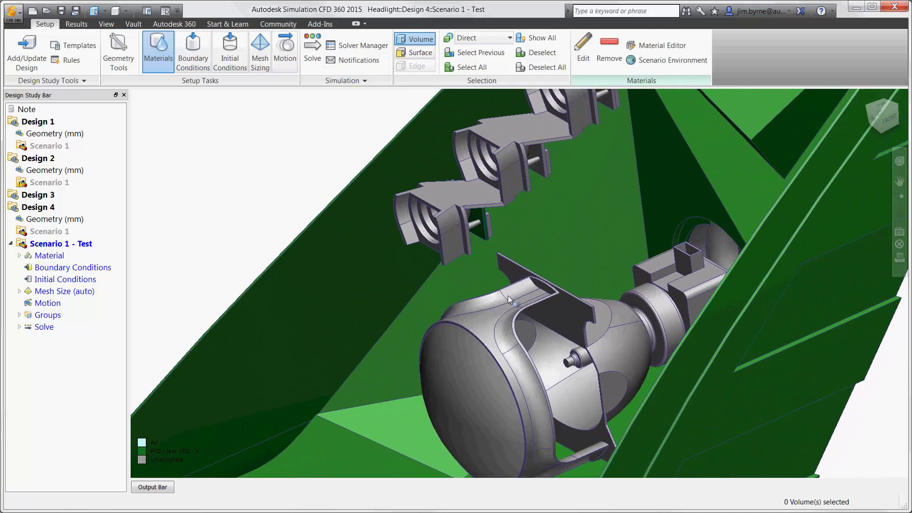
Step: Assign ABS (Polycarbonate) to the headlight housing volume
left_click(343, 272)
left_click(357, 257)
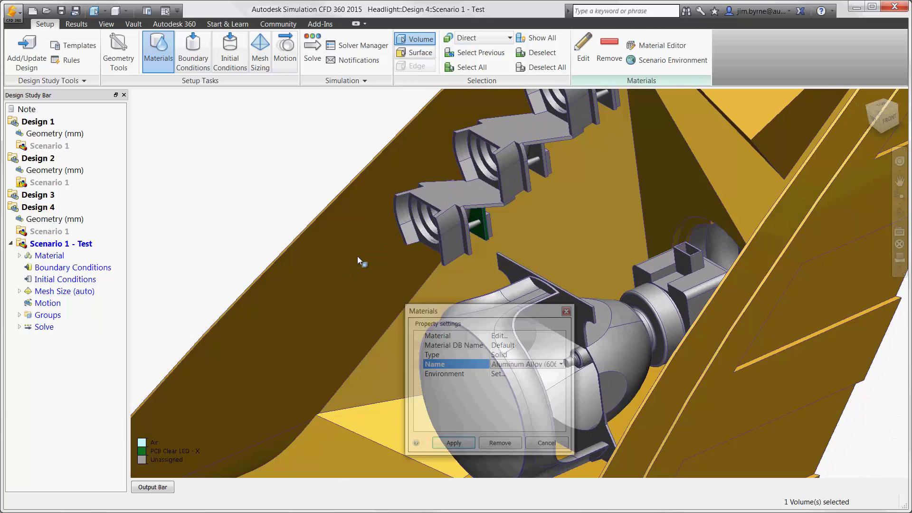
left_click(459, 362)
left_click(506, 364)
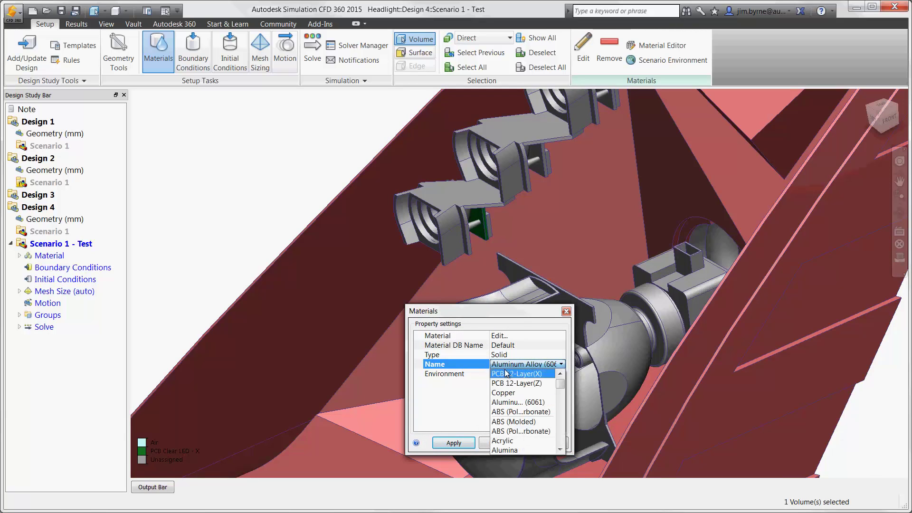
left_click(499, 413)
left_click(453, 442)
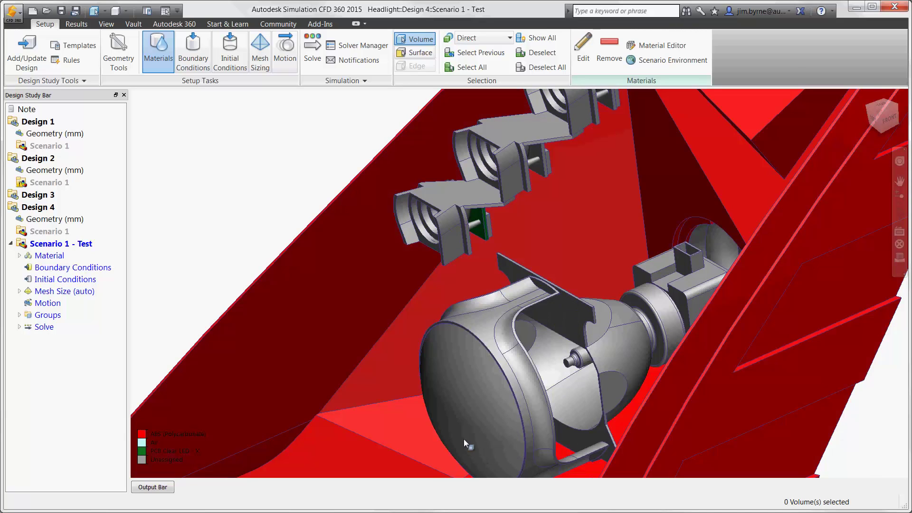
Step: Assign Glass to the lamp lens after checking its emissivity and transmissivity values
left_click(470, 433)
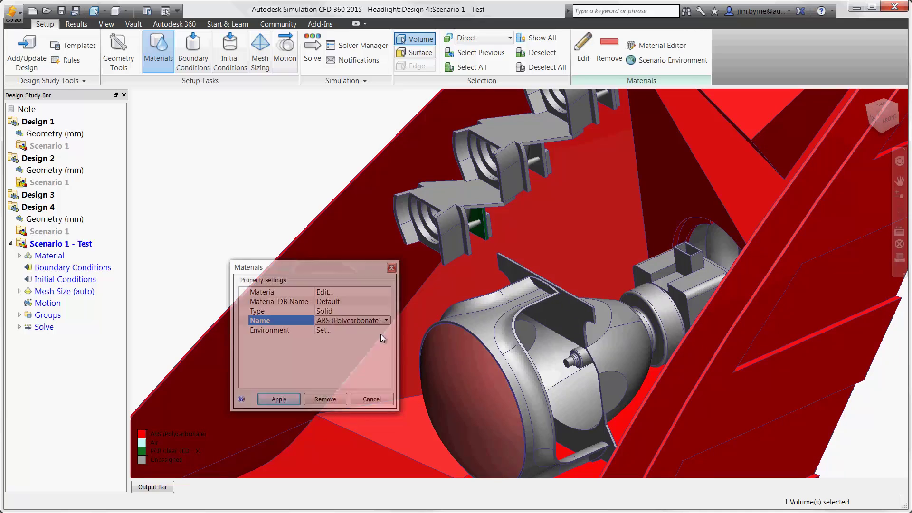
left_click(386, 320)
scroll(354, 354, "down", 8)
left_click(353, 349)
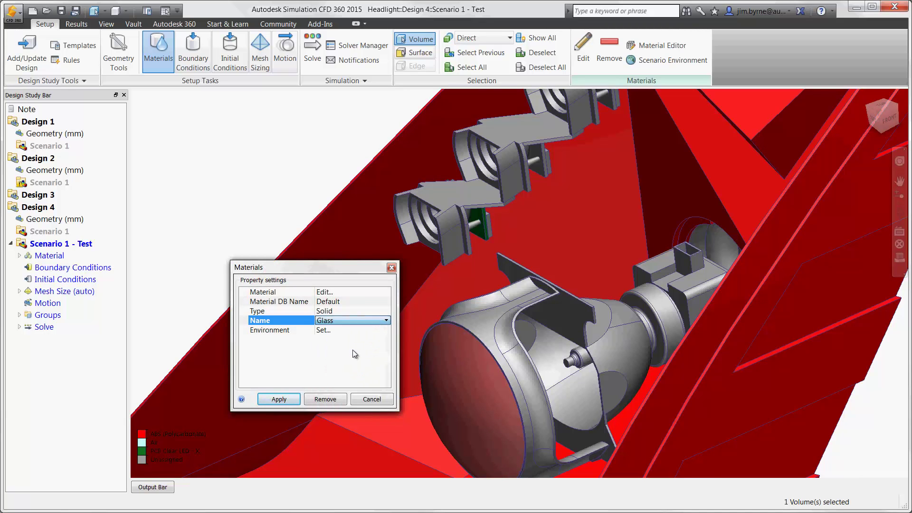
left_click(332, 294)
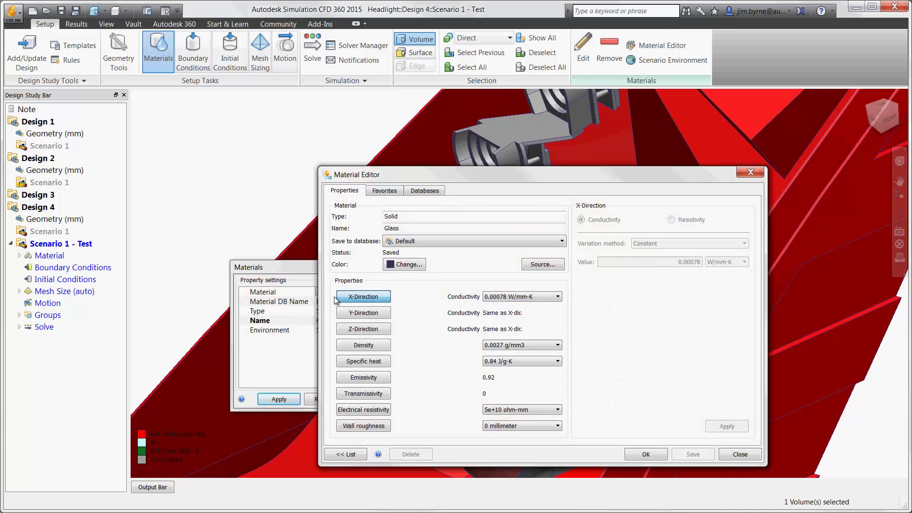
left_click(342, 376)
left_click(340, 395)
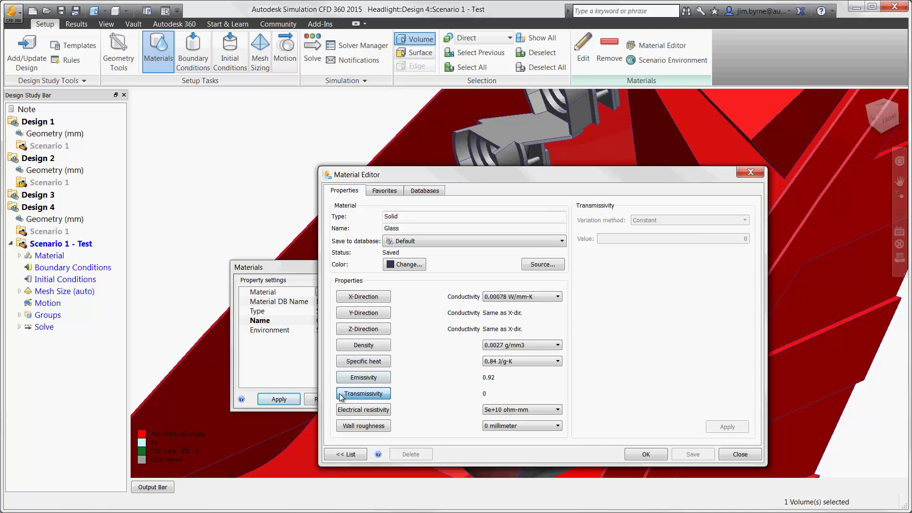
left_click(638, 455)
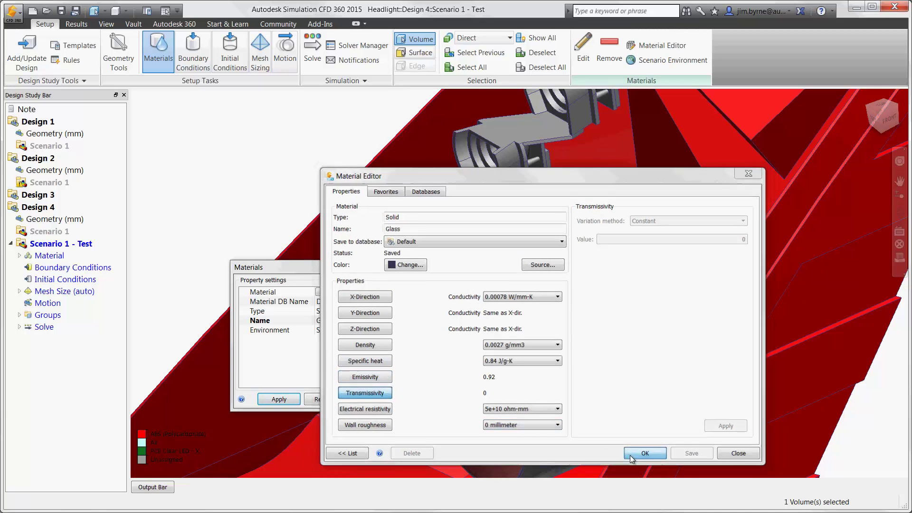
left_click(279, 399)
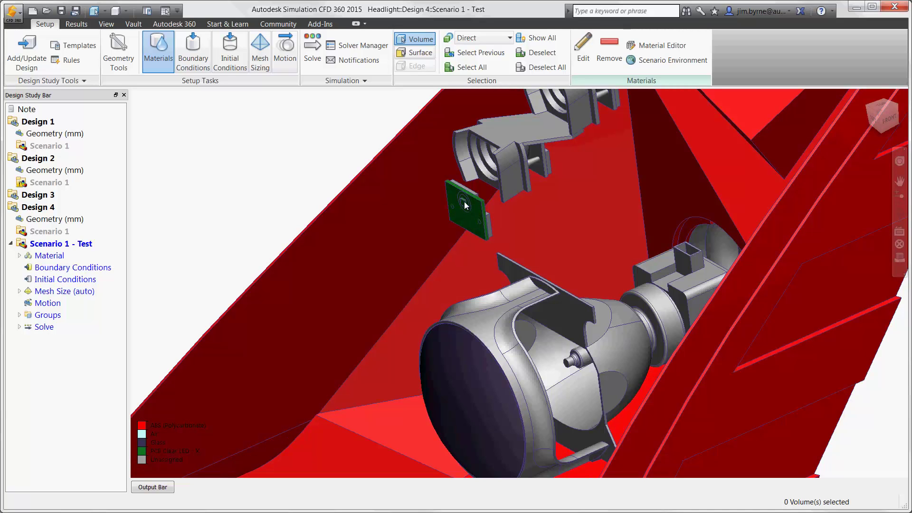
Step: Make the LED board an LED Device using the Nichia NC9x153M model
left_click(464, 201)
left_click(628, 287)
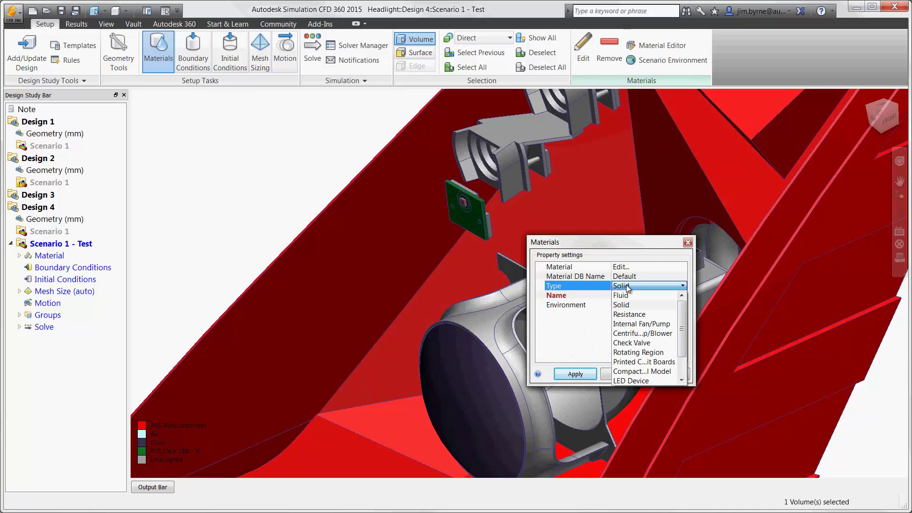
left_click(631, 381)
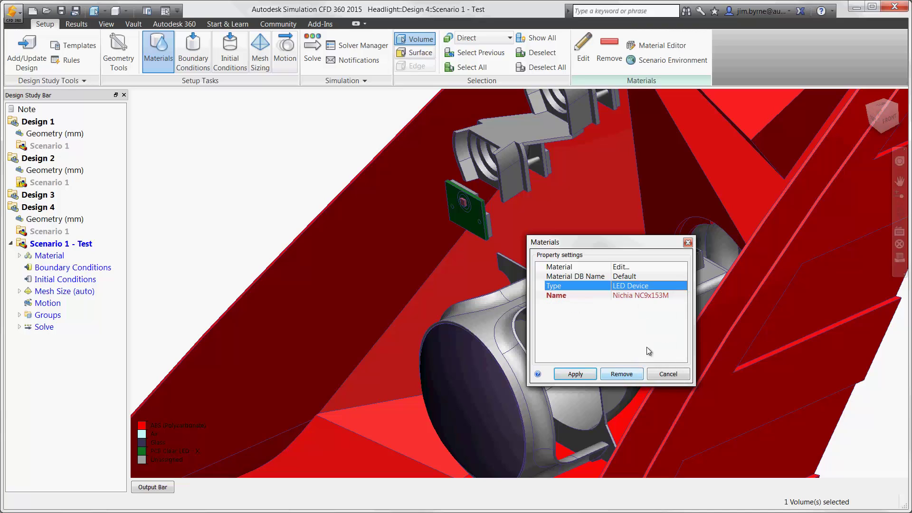
left_click(676, 297)
scroll(665, 332, "down", 8)
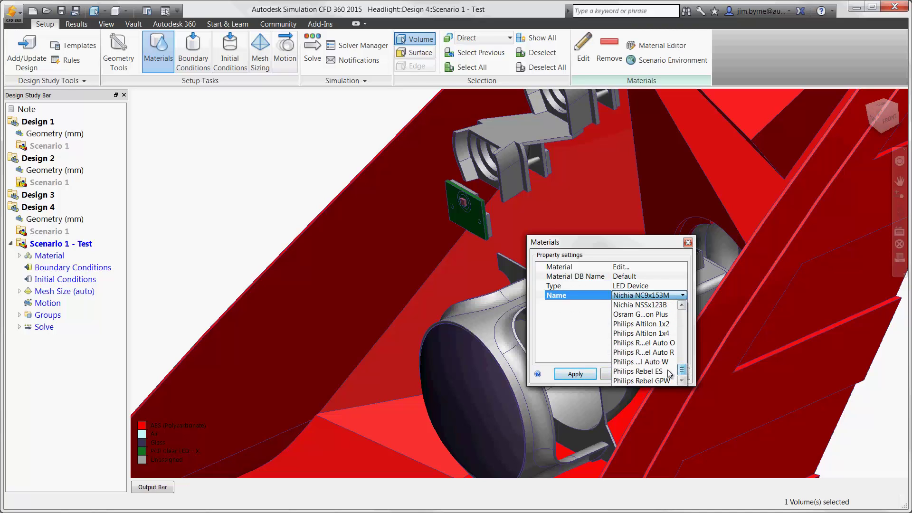
left_click(639, 265)
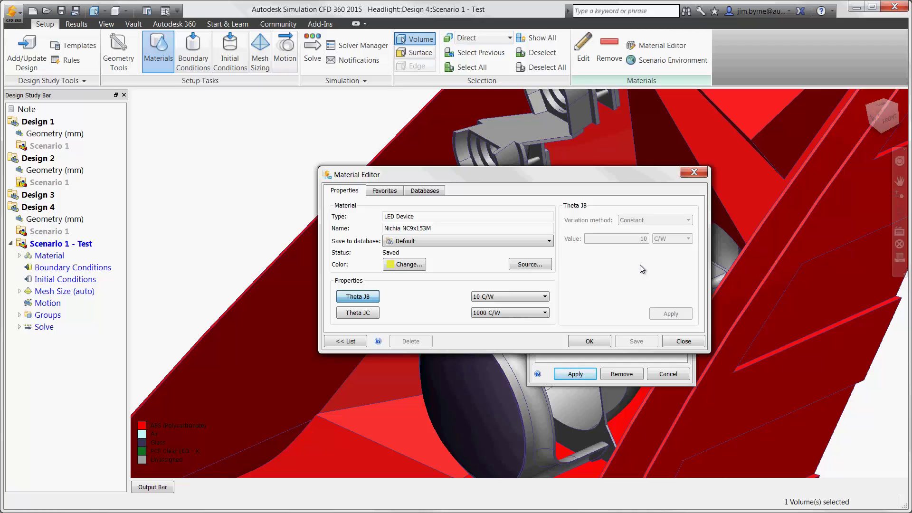
Step: Review the LED's Theta JC and the Printed Circuit Boards properties, then close the editor
left_click(358, 314)
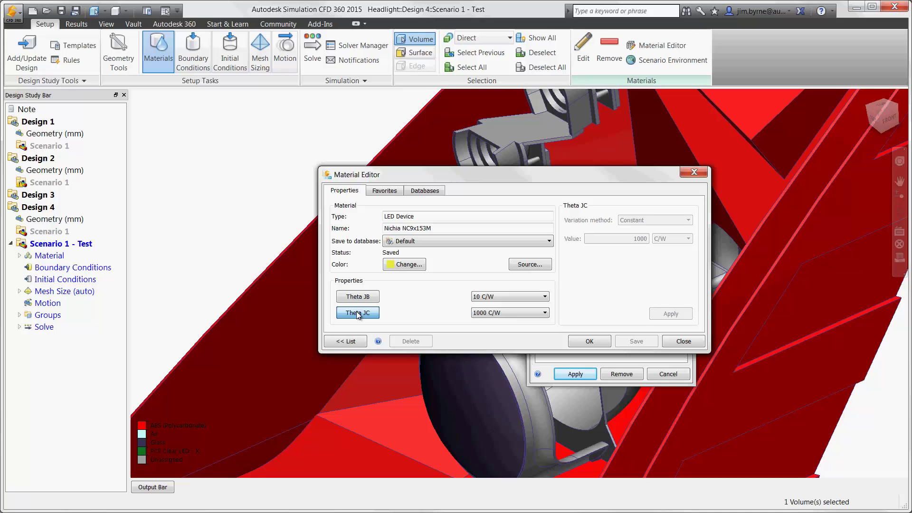
left_click(345, 341)
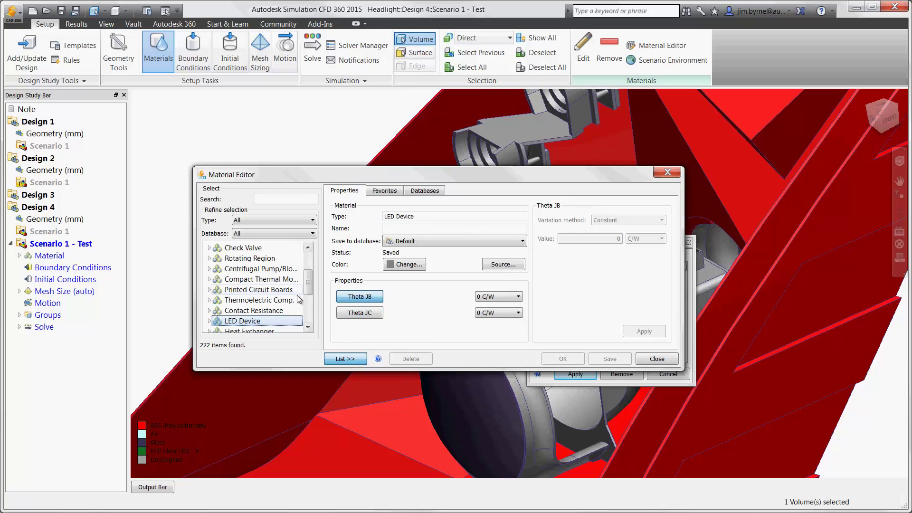
left_click(284, 291)
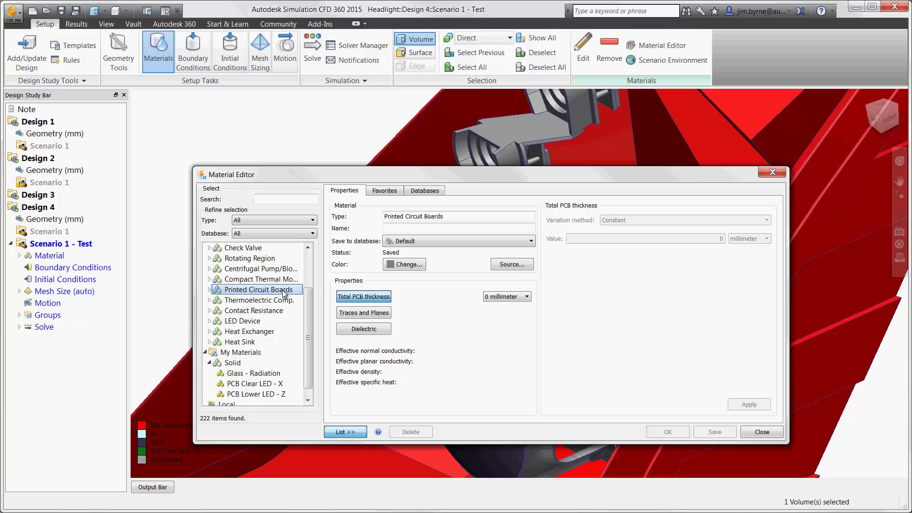
left_click(747, 432)
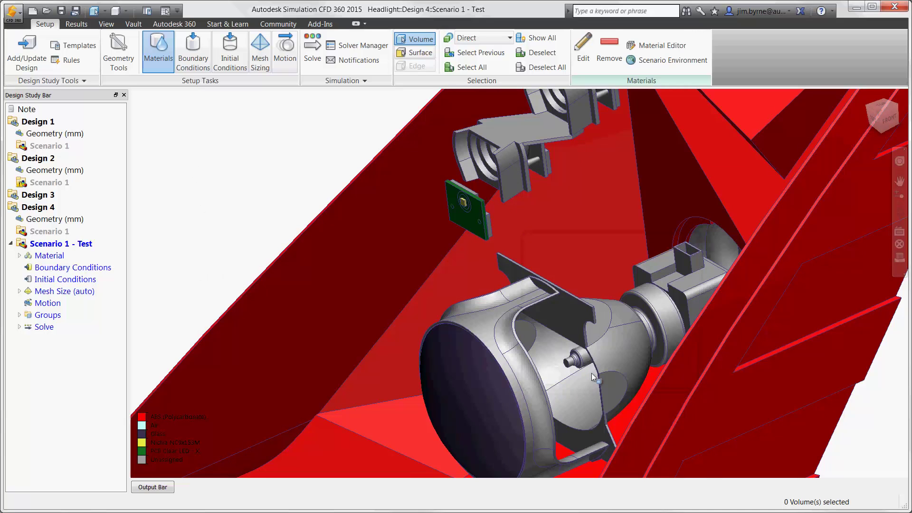
Step: Give the glass bulb a Total Heat Generation boundary condition of 20 W
left_click(207, 63)
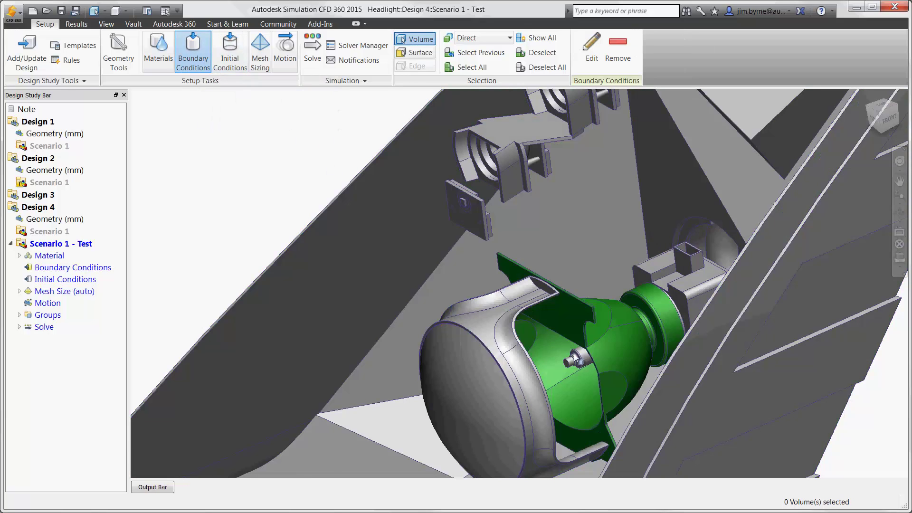
left_click(576, 360)
left_click(589, 336)
left_click(717, 320)
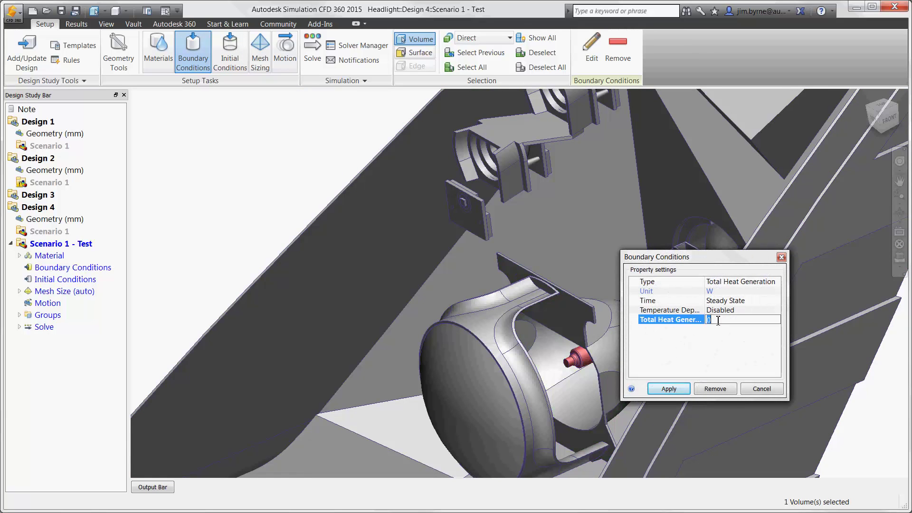
left_click(665, 389)
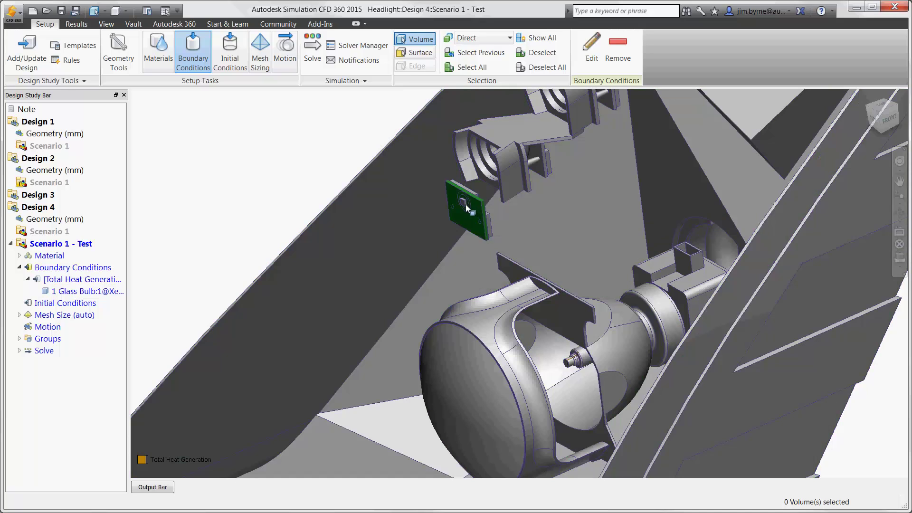
Step: Add a Total Heat Generation load to the LED board, then select the large outer surface
left_click(464, 204)
left_click(480, 187)
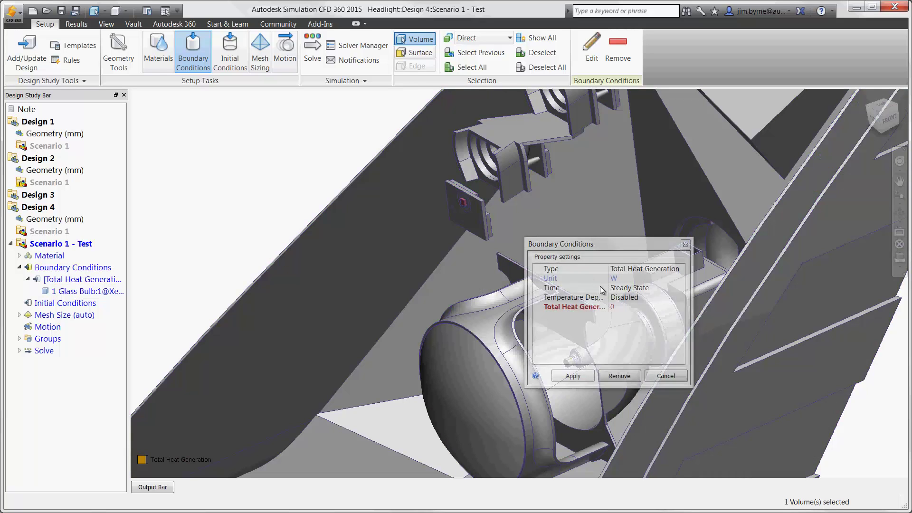
left_click(617, 307)
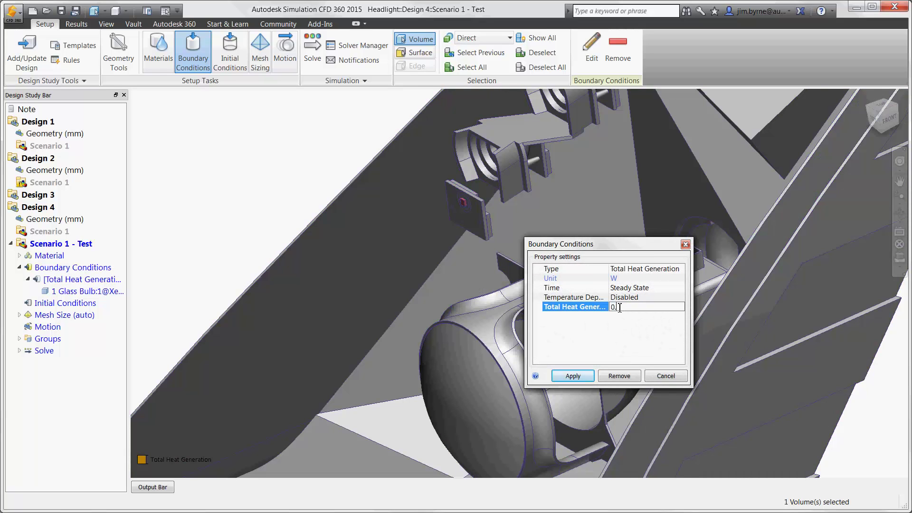
left_click(579, 379)
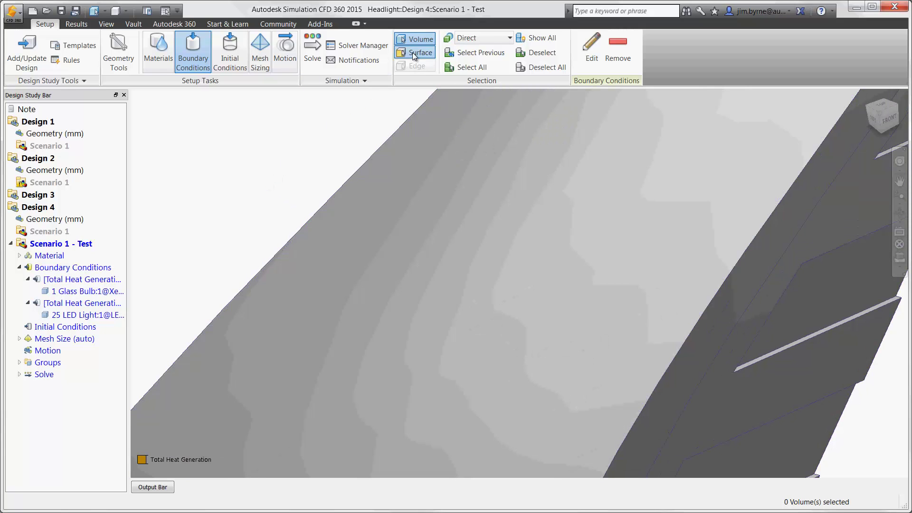
left_click(413, 54)
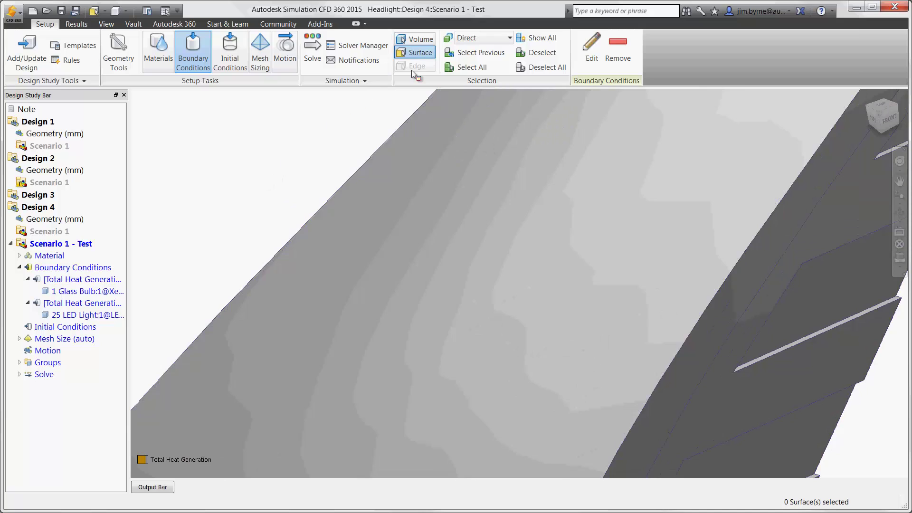
left_click(446, 233)
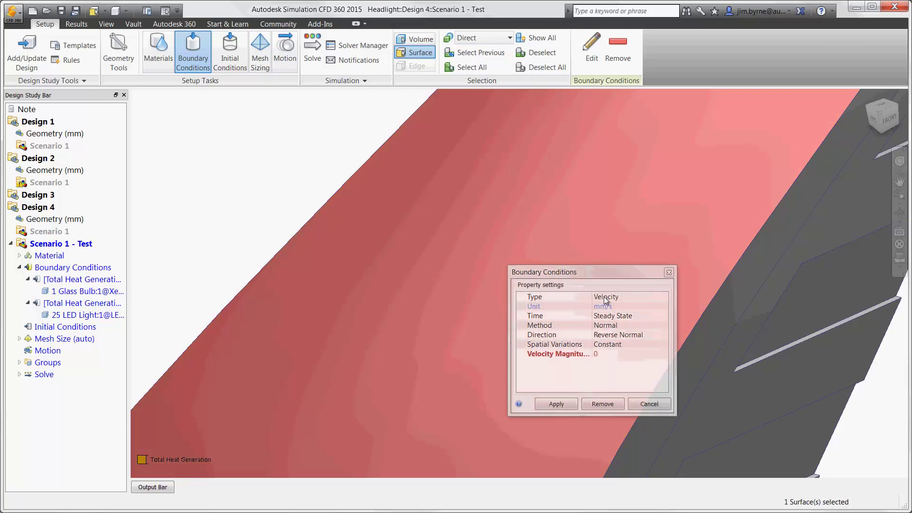
Step: Apply a Film Coefficient condition of 5 W/m2/K with reference temperature 21 to the outer surface
left_click(663, 296)
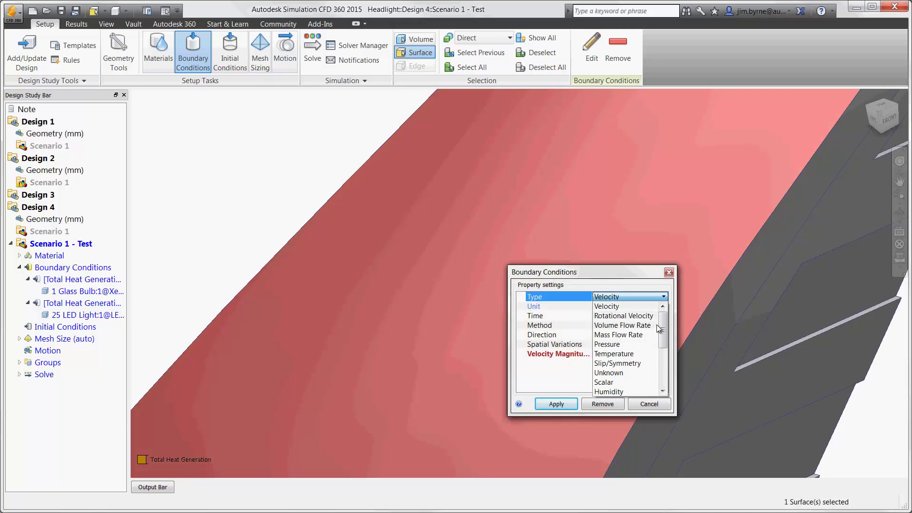
scroll(655, 332, "down", 3)
left_click(643, 363)
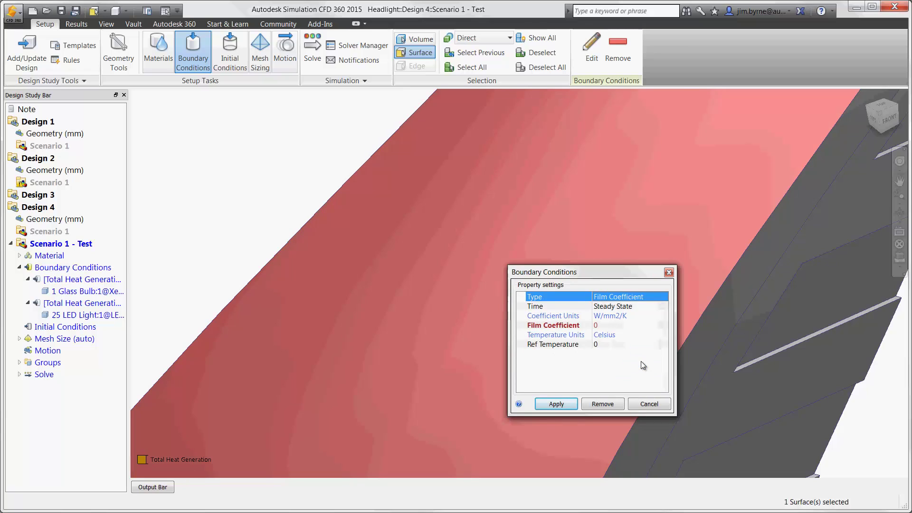
left_click(629, 317)
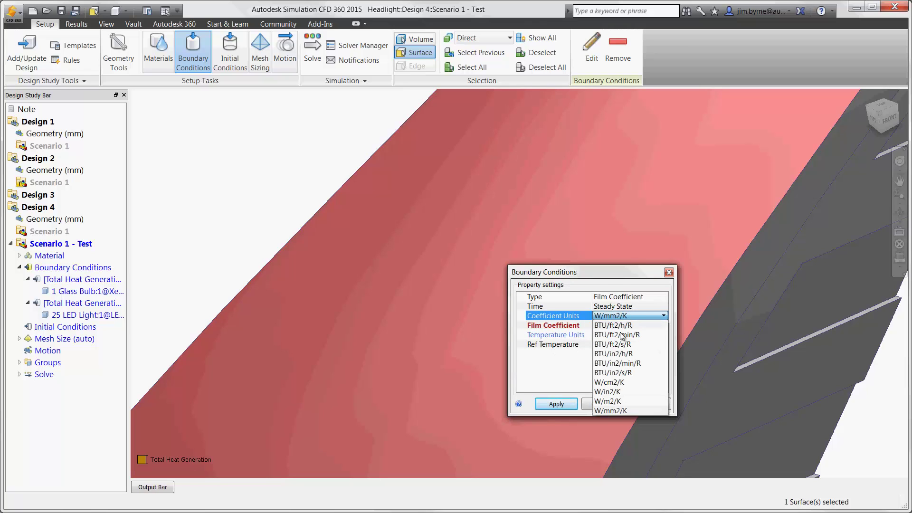
left_click(607, 401)
left_click(607, 326)
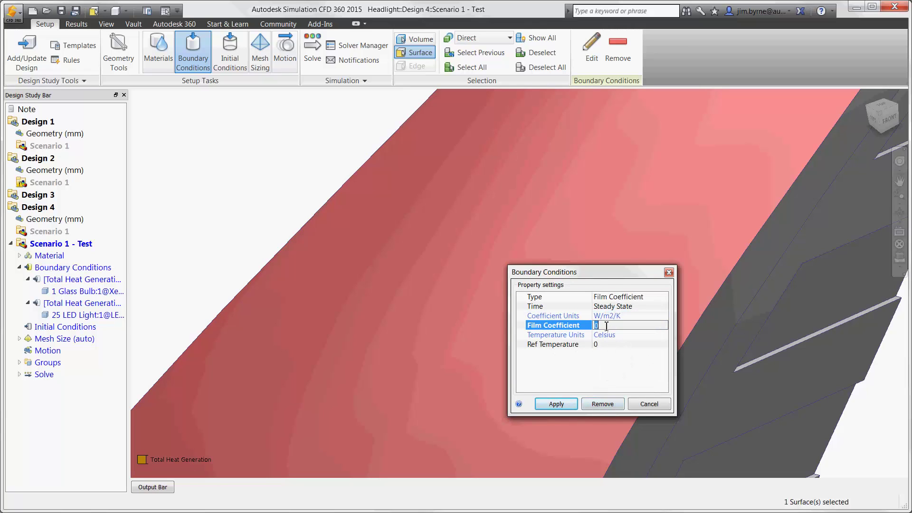
left_click(599, 345)
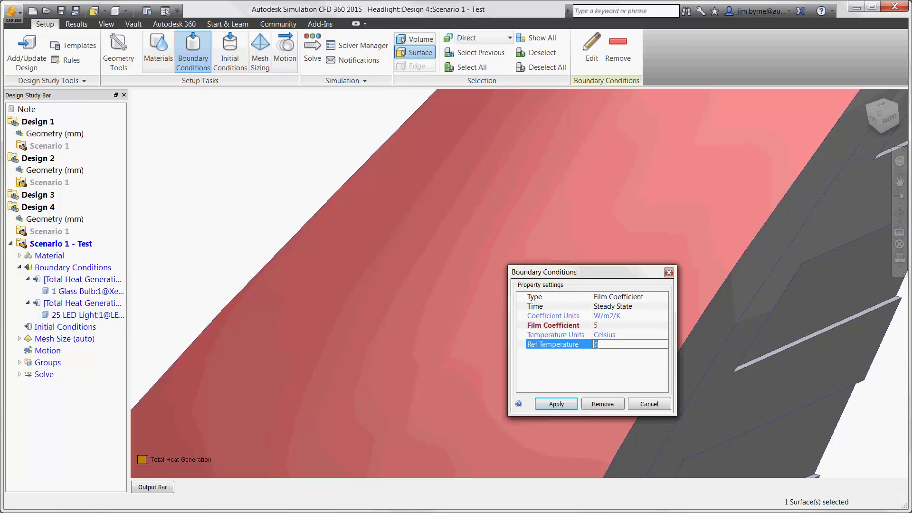
type("21")
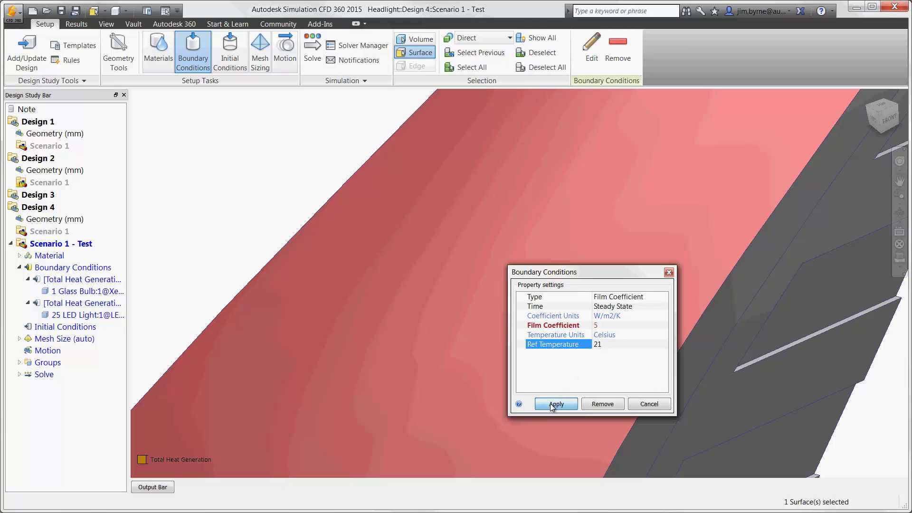
left_click(554, 404)
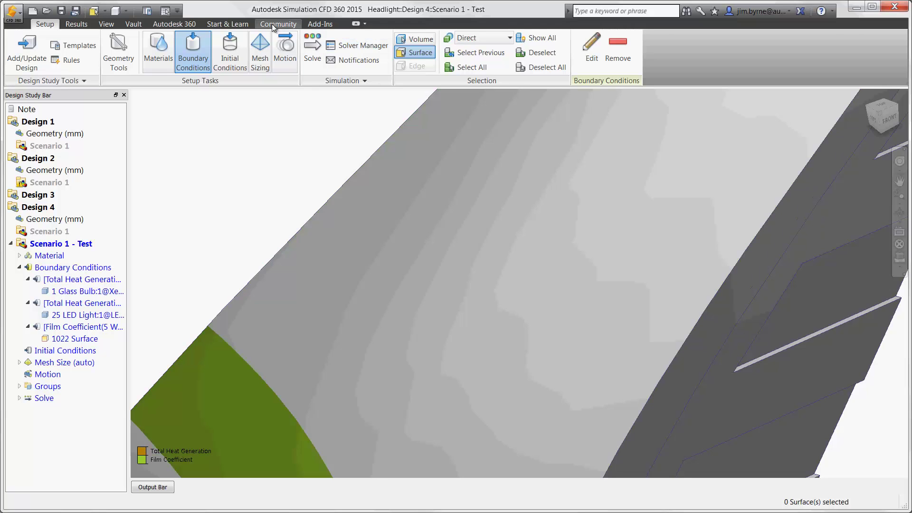
Step: Make the bulb volume's mesh size slightly finer
left_click(262, 50)
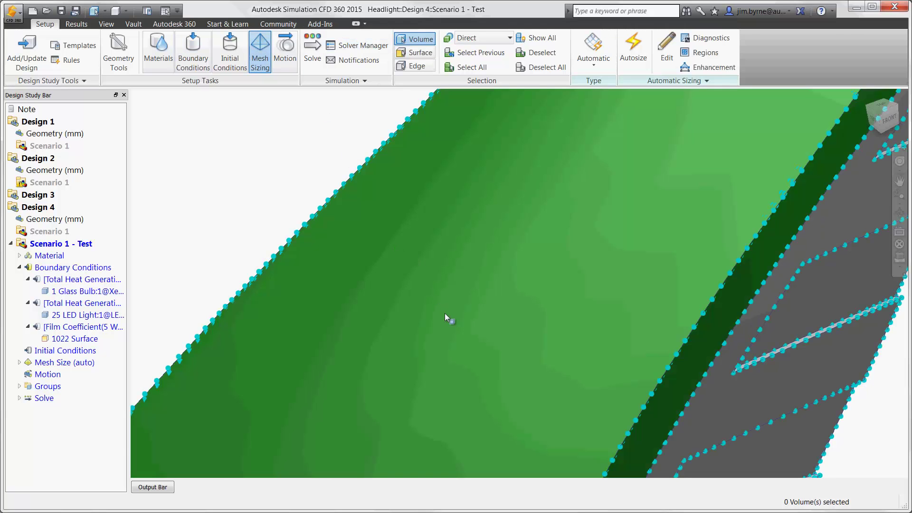
scroll(446, 314, "down", 5)
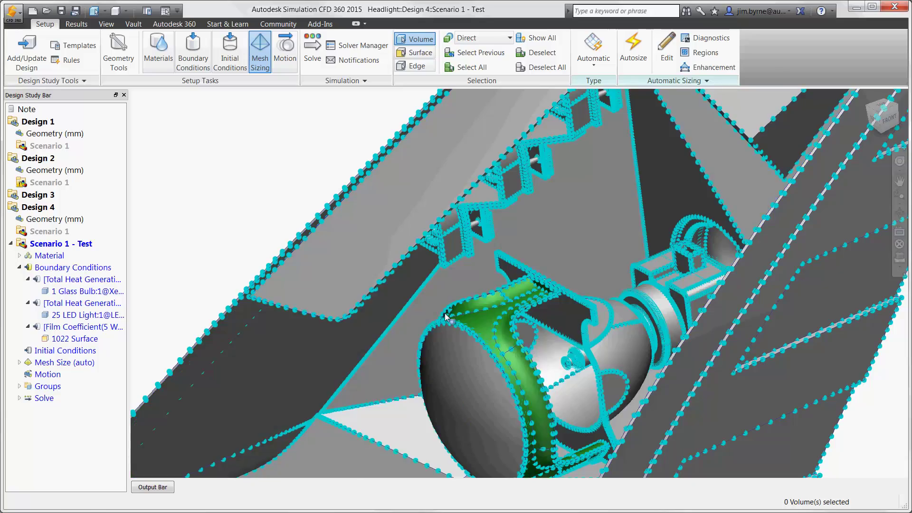
scroll(380, 263, "up", 5)
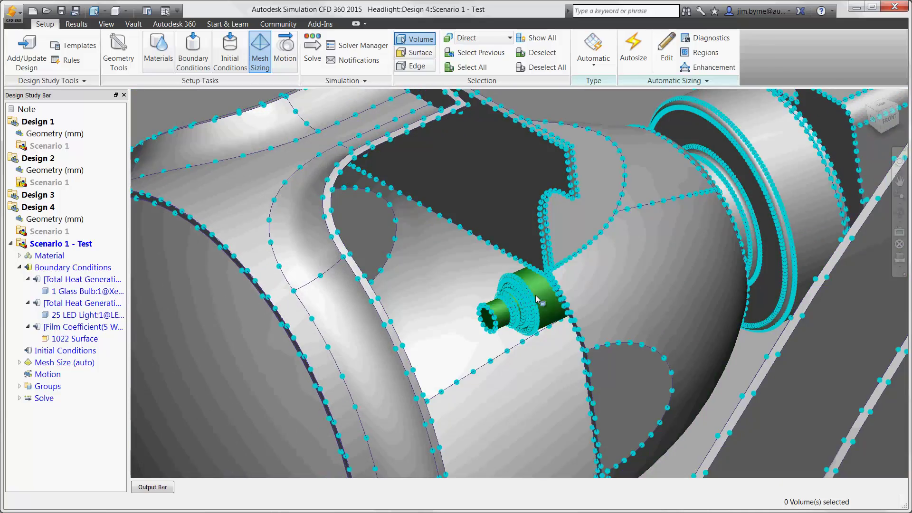
left_click(543, 285)
left_click(551, 269)
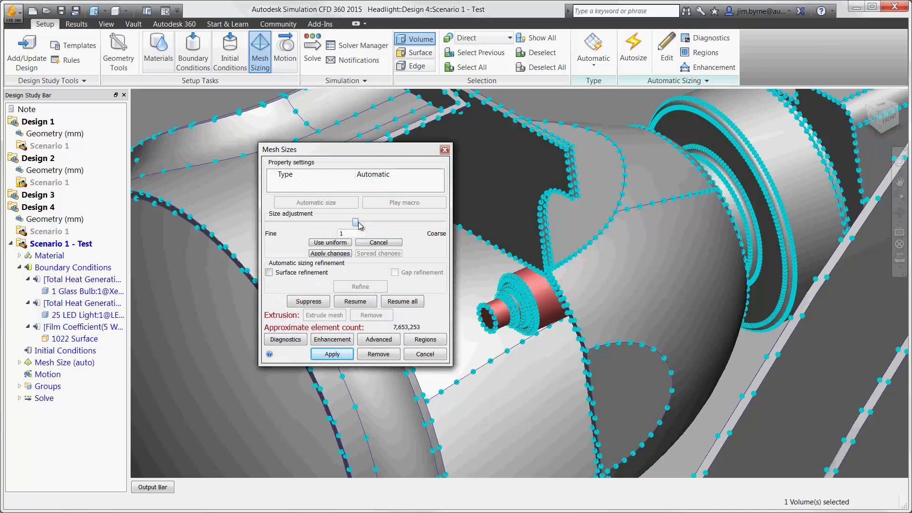
mouse_move(356, 224)
left_mouse_down()
mouse_move(403, 226)
mouse_move(308, 227)
mouse_move(353, 226)
left_mouse_up()
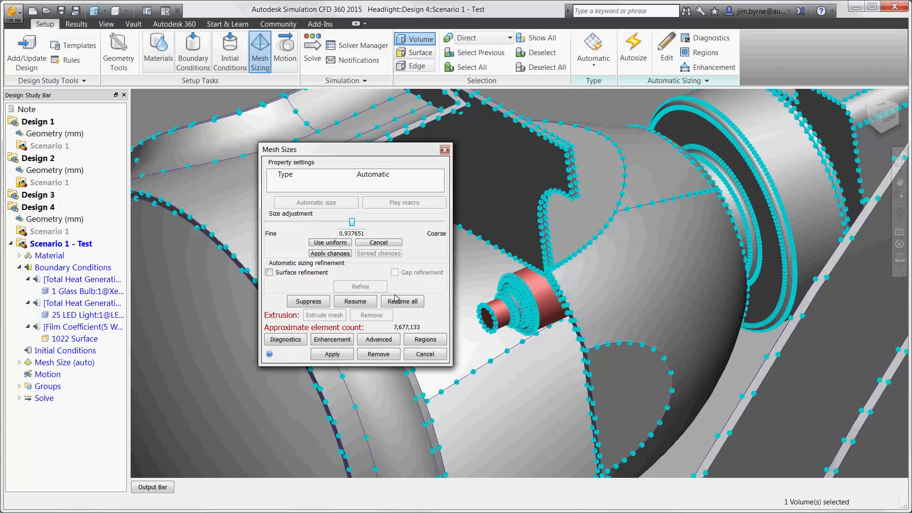
Step: Add a box refinement region around the bulb, stretched along X, with local mesh size about 1.06
left_click(412, 339)
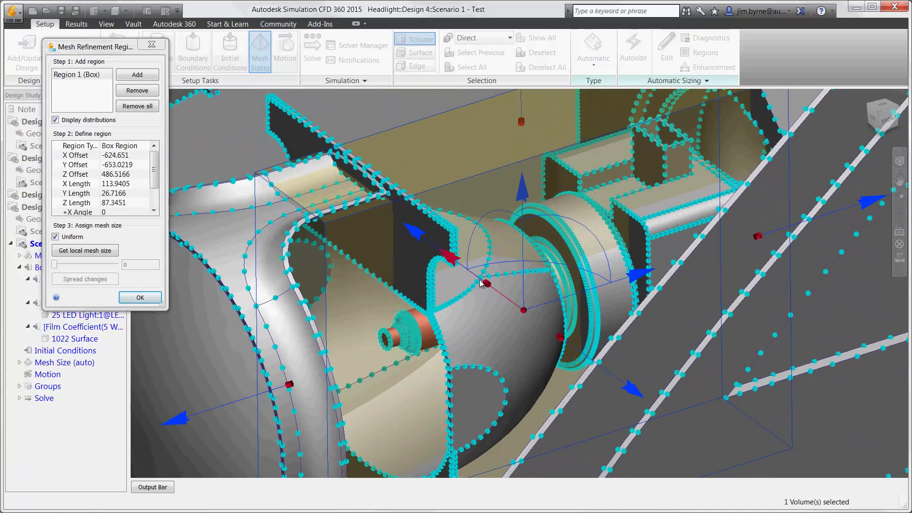
left_click_drag(481, 284, 469, 275)
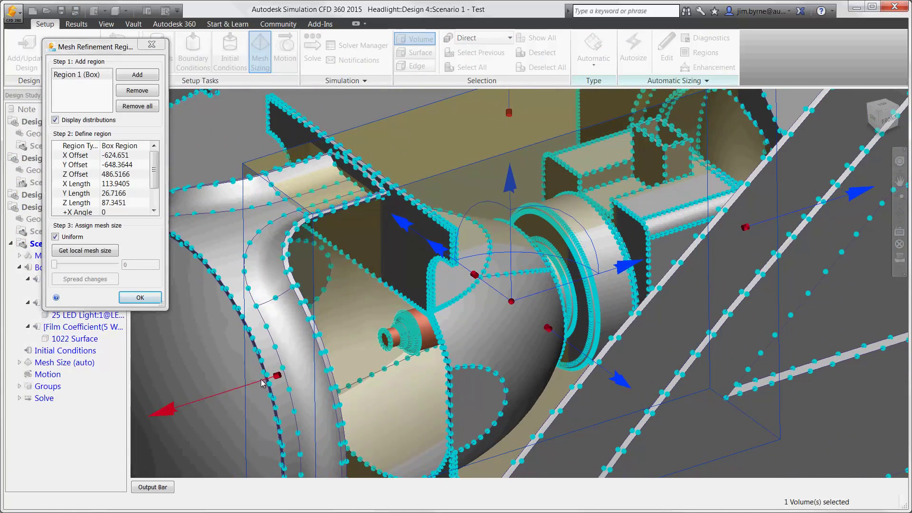
left_click_drag(263, 382, 236, 396)
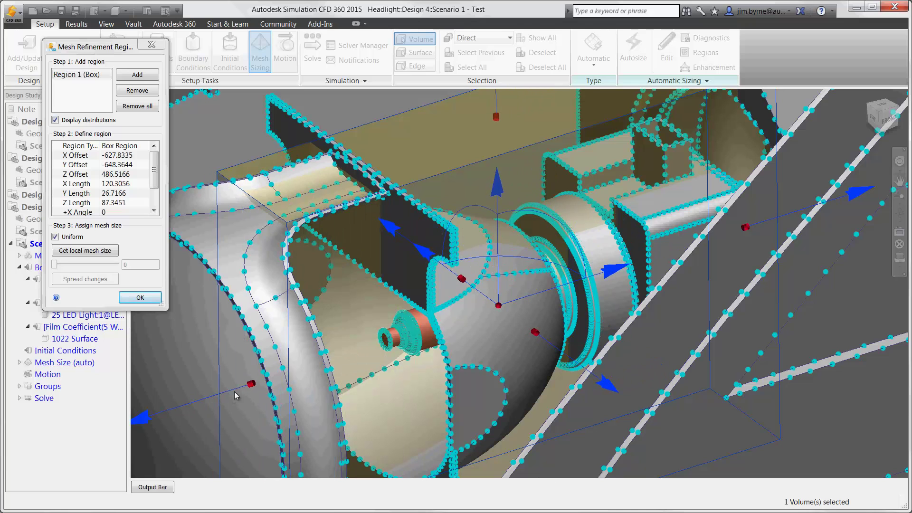
left_click(102, 255)
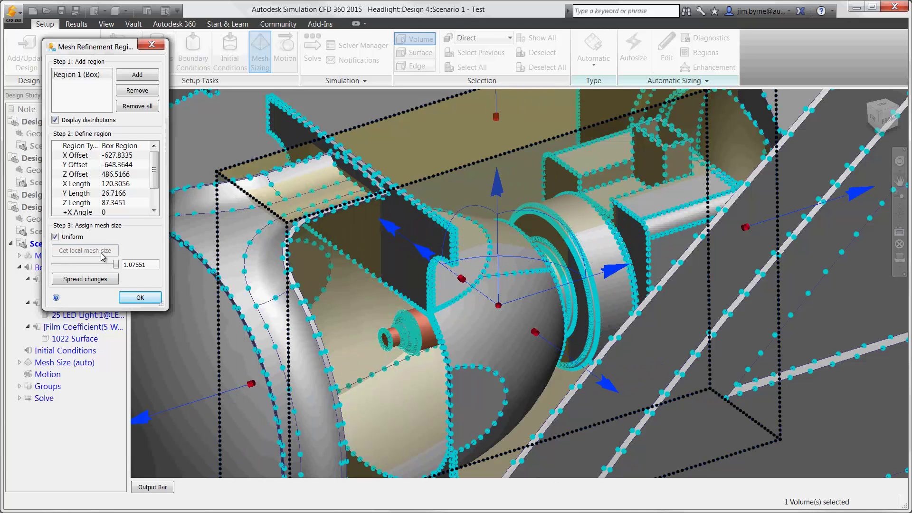
mouse_move(115, 266)
left_mouse_down()
mouse_move(84, 265)
mouse_move(116, 266)
left_mouse_up()
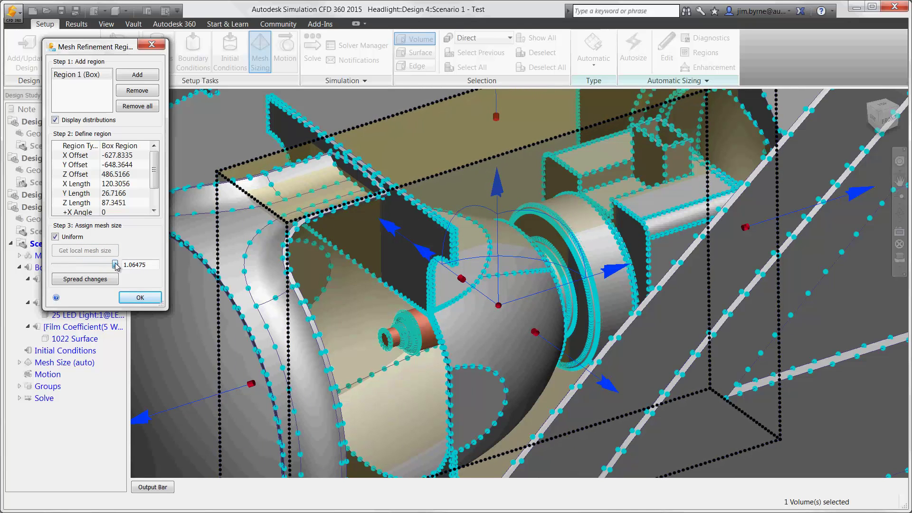
left_click(151, 44)
Step: Review the solver's adaptation settings, including additional and advanced options, without changes
left_click(313, 48)
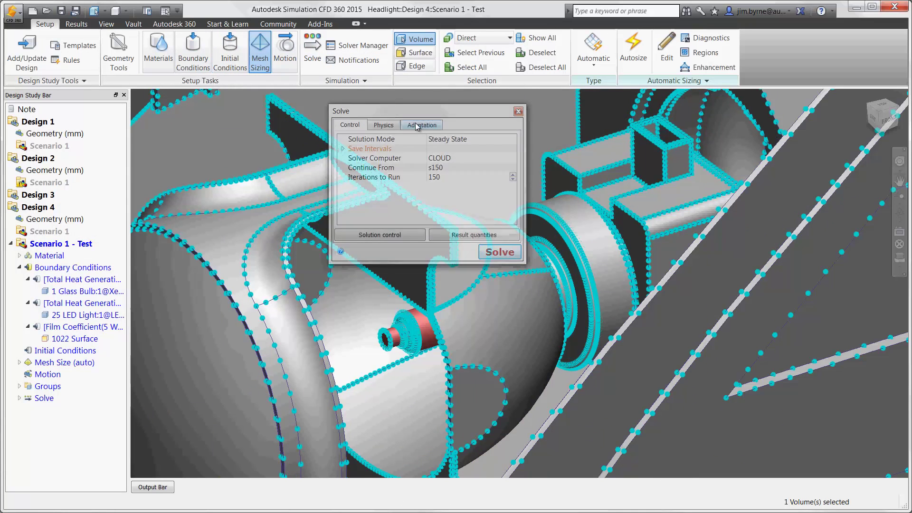
left_click(417, 125)
left_click(343, 177)
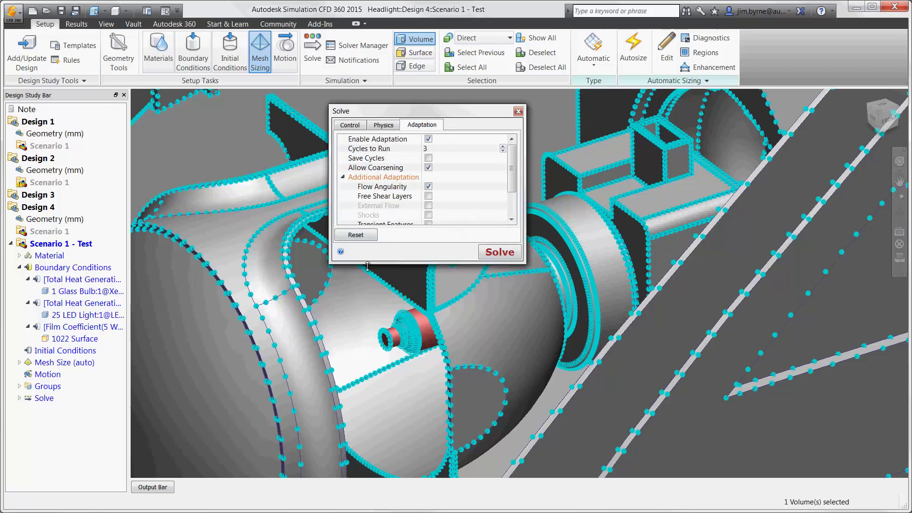
left_click_drag(367, 264, 365, 408)
left_click(343, 253)
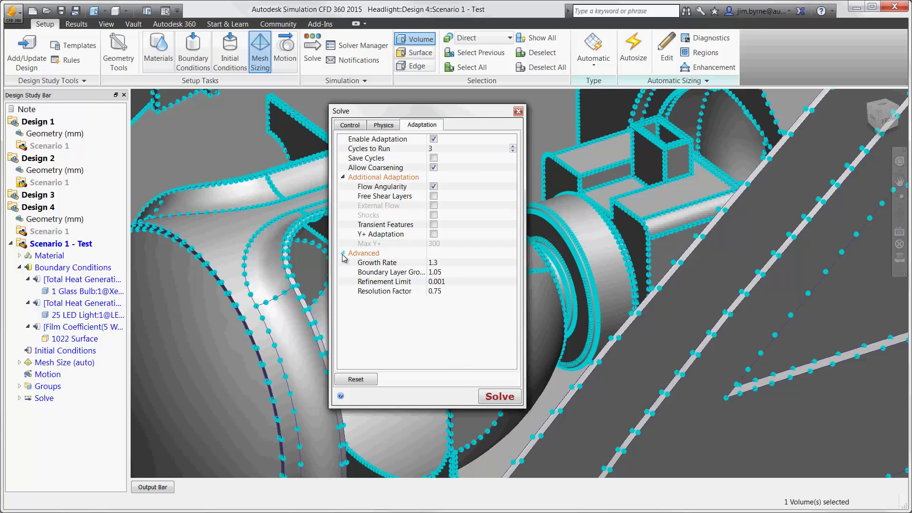
left_click(518, 112)
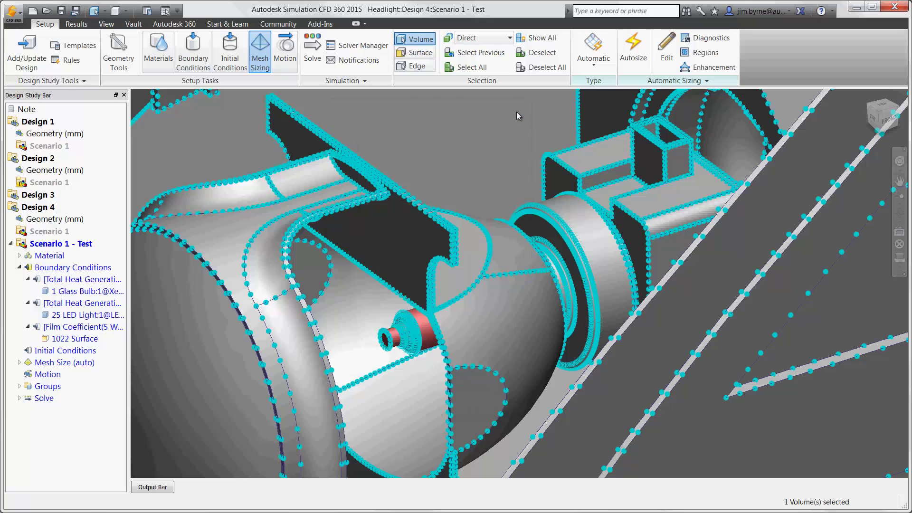
Step: Include Scenario 1 of Designs 1, 2, 3 and 4 in the Solver Manager
left_click(363, 46)
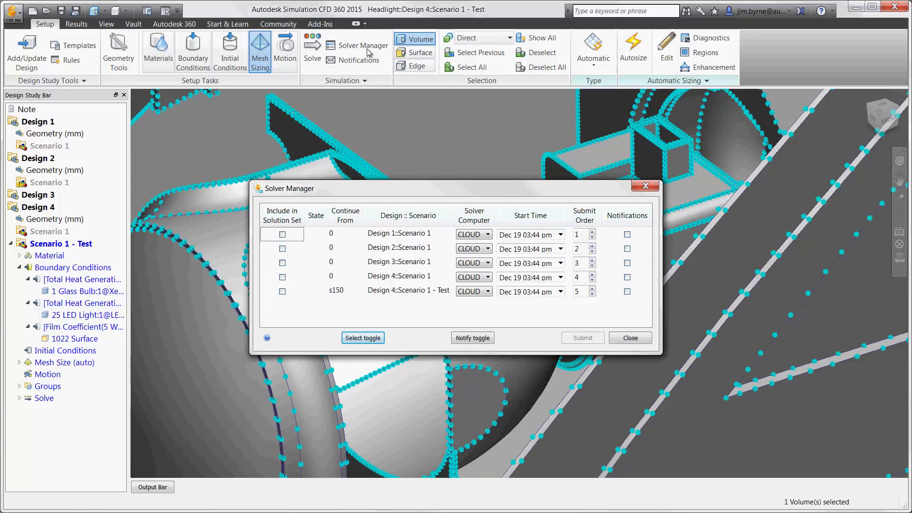
left_click(283, 234)
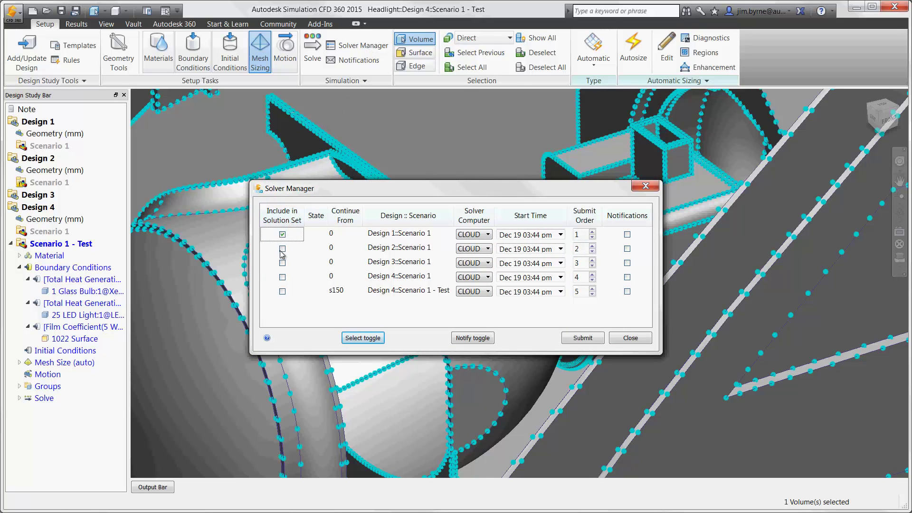
left_click(282, 256)
left_click(282, 263)
left_click(283, 278)
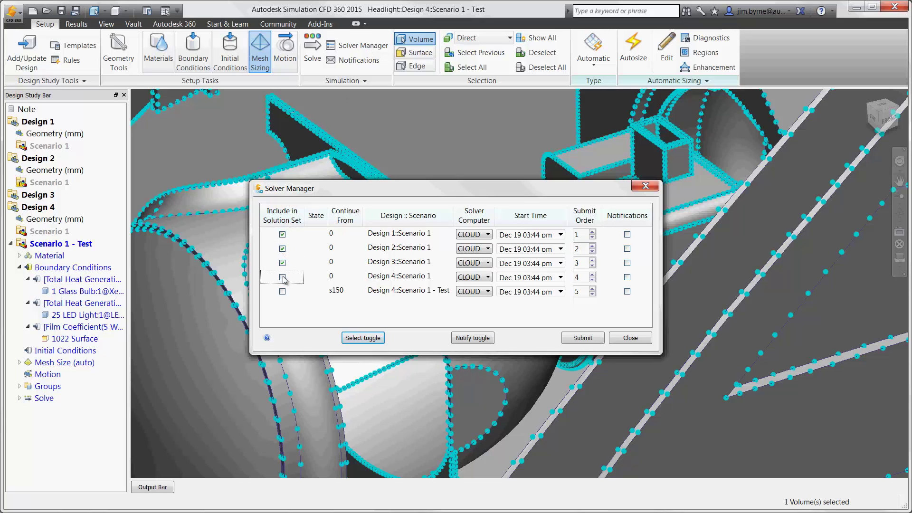
Step: Keep the Steady State solution mode and solving on the CLOUD
double_click(338, 234)
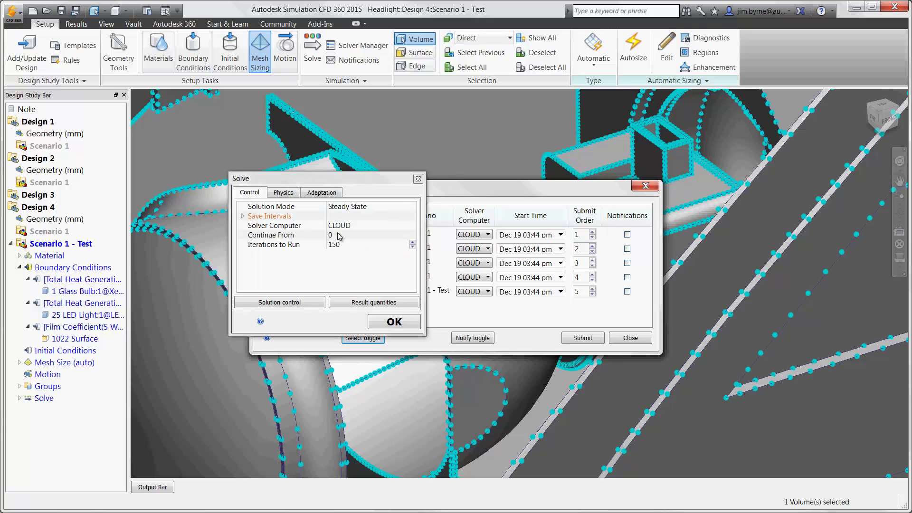
left_click(357, 208)
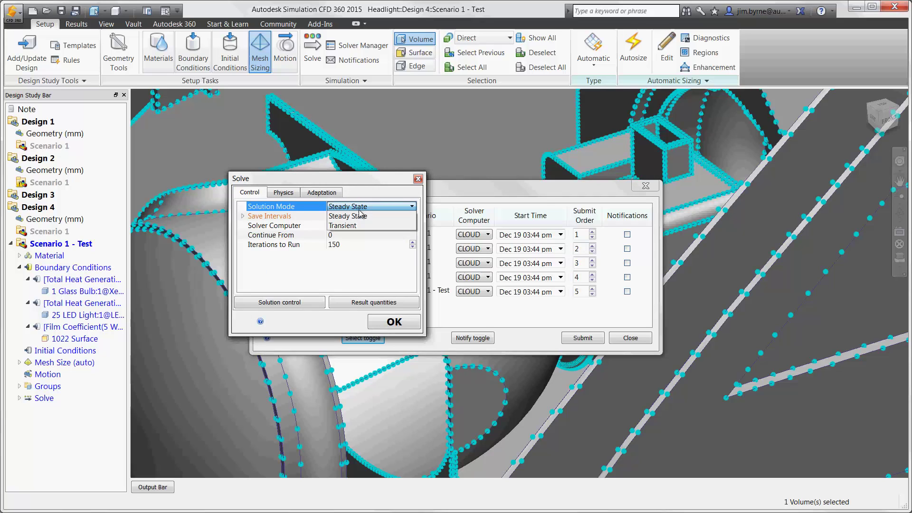
left_click(361, 215)
left_click(357, 226)
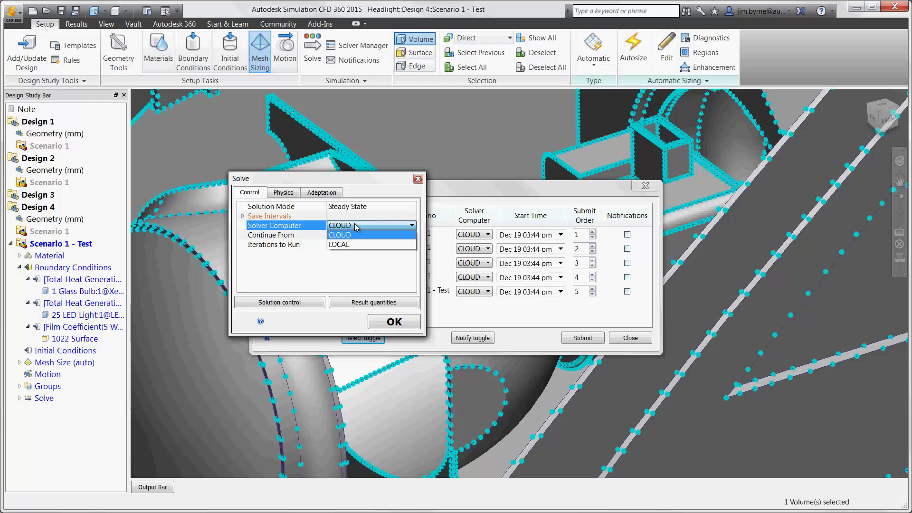
left_click(357, 228)
Step: Review the physics and advanced options unchanged, then accept and submit the four scenarios
left_click(290, 194)
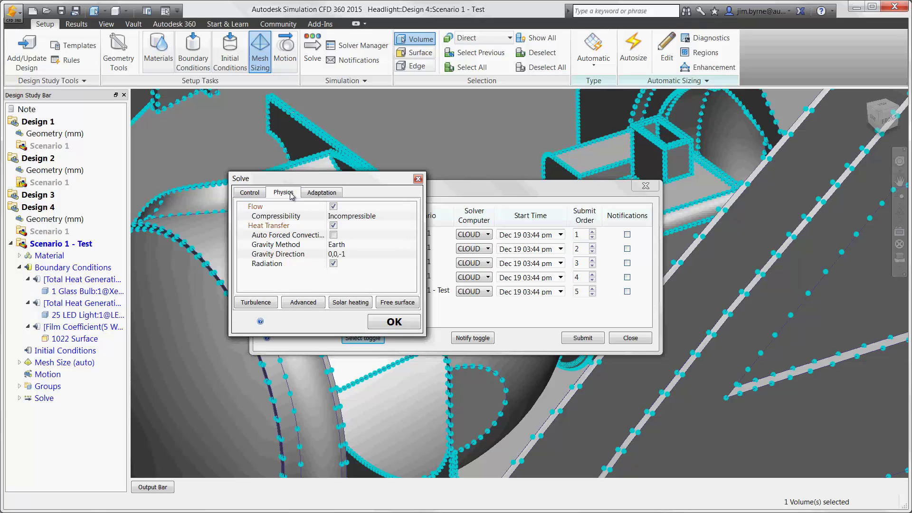
left_click(303, 302)
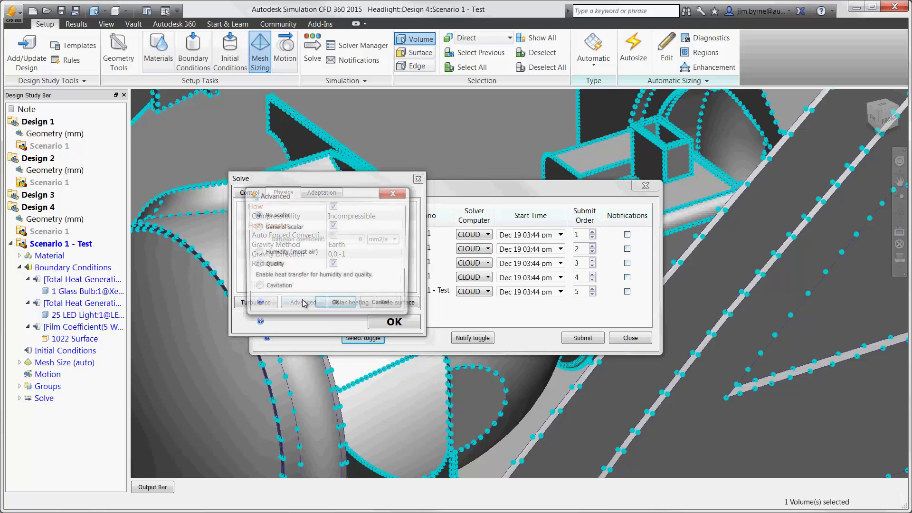
left_click(274, 255)
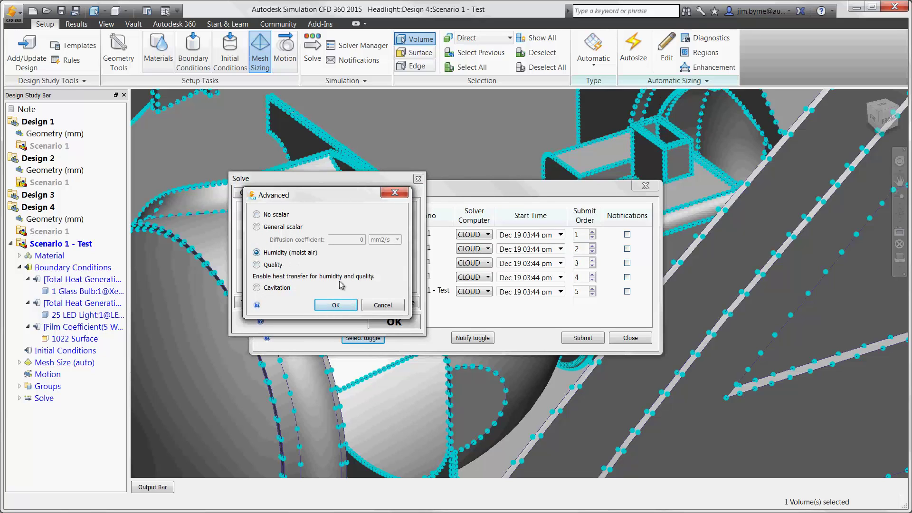
left_click(375, 306)
left_click(380, 319)
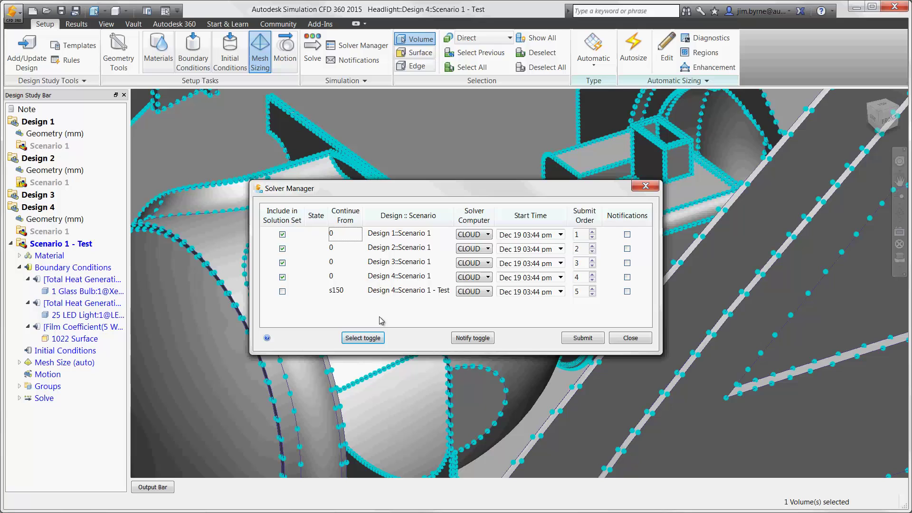
left_click(576, 338)
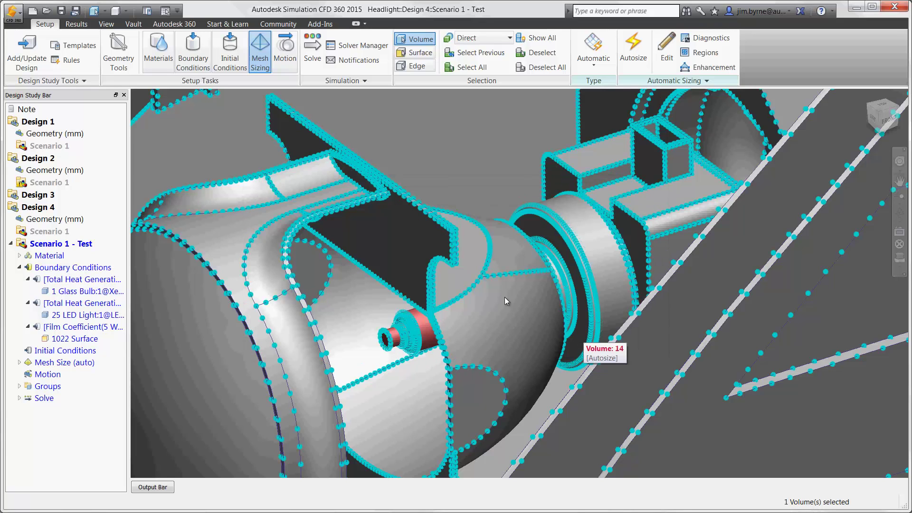
Step: Open Design 2 Scenario 1 results and place a new cutting plane through the LED row
double_click(48, 183)
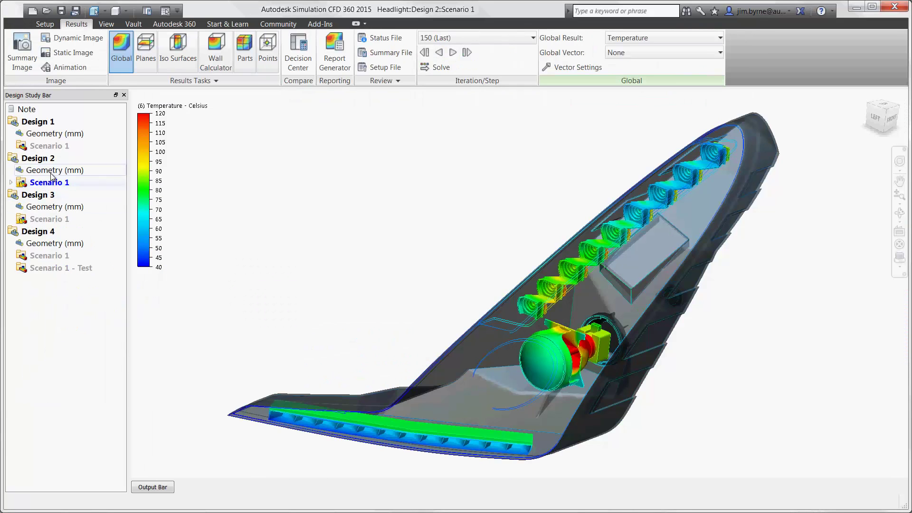
left_click(143, 66)
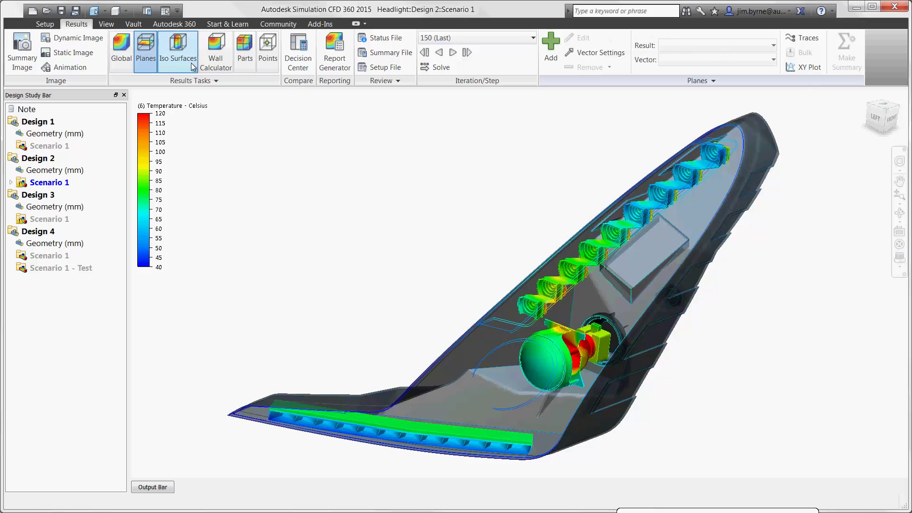
left_click(551, 45)
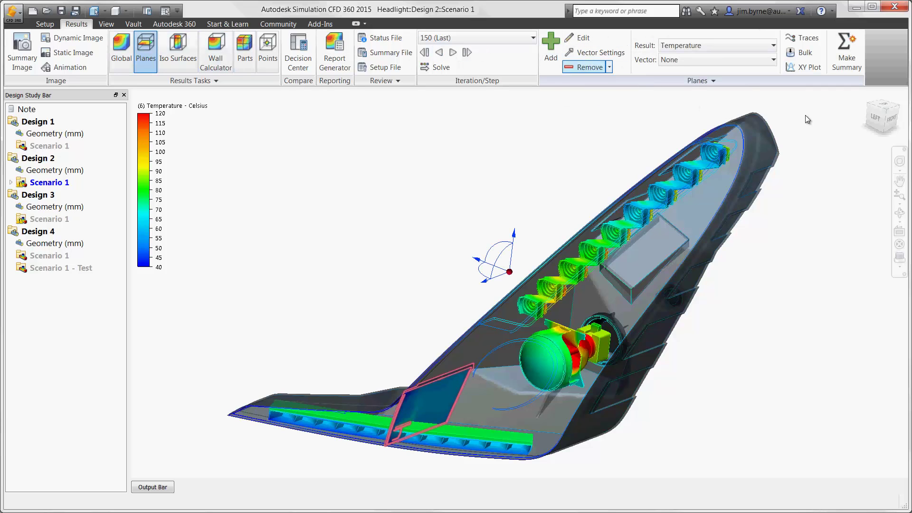
left_click(876, 125)
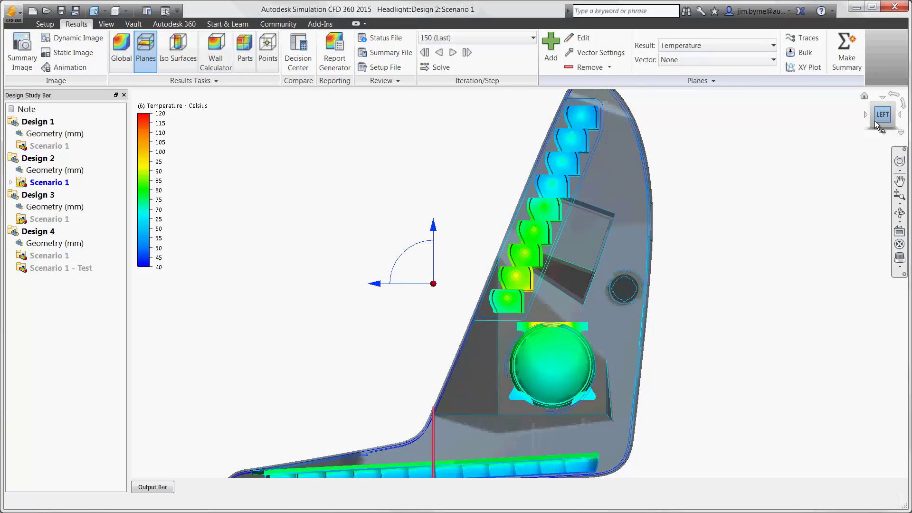
left_click_drag(413, 286, 477, 257)
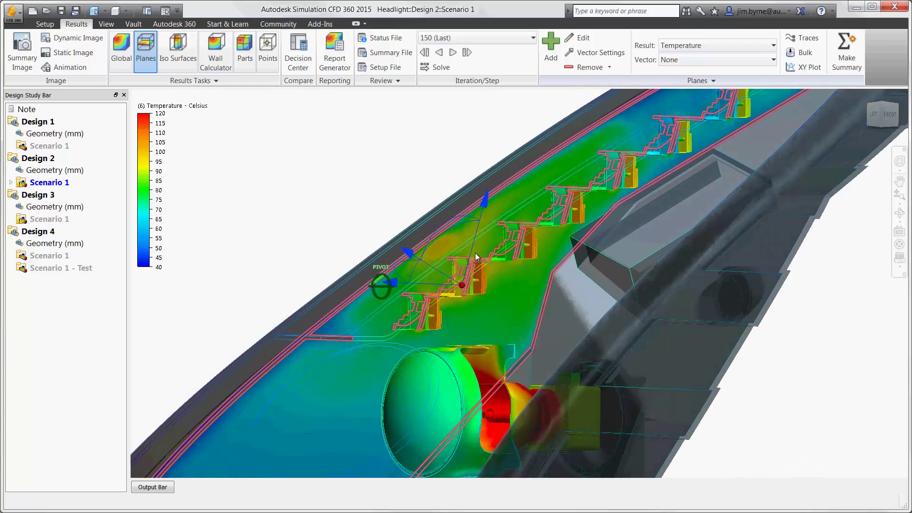
Step: Switch the plane's result to Velocity Magnitude, then back to Temperature
right_click(444, 235)
mouse_move(472, 242)
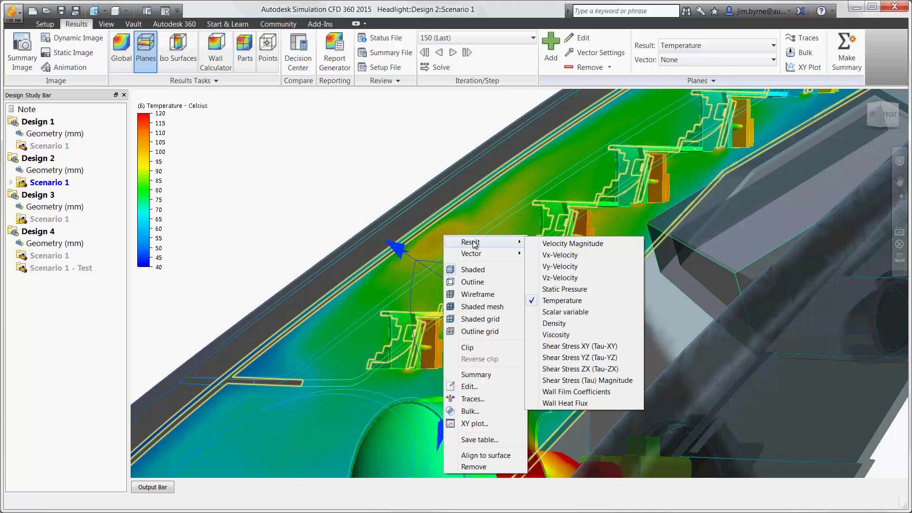
left_click(551, 244)
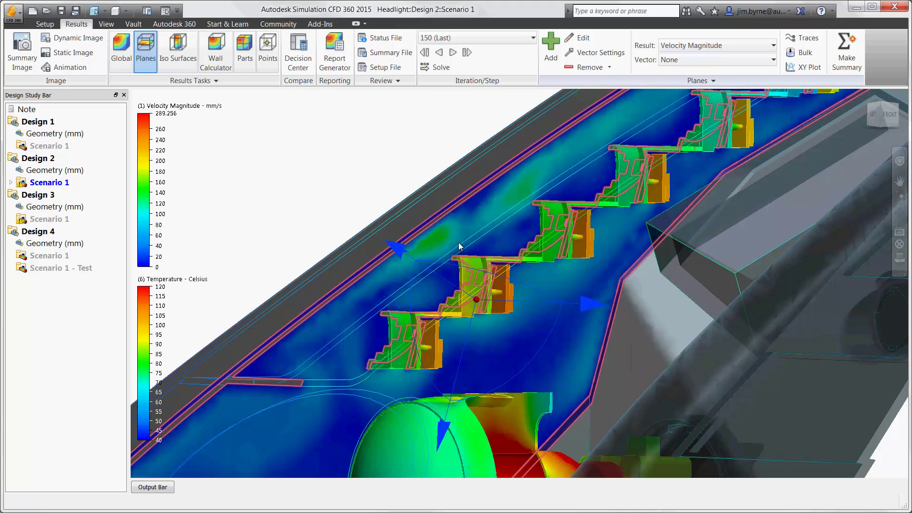
right_click(443, 240)
mouse_move(475, 247)
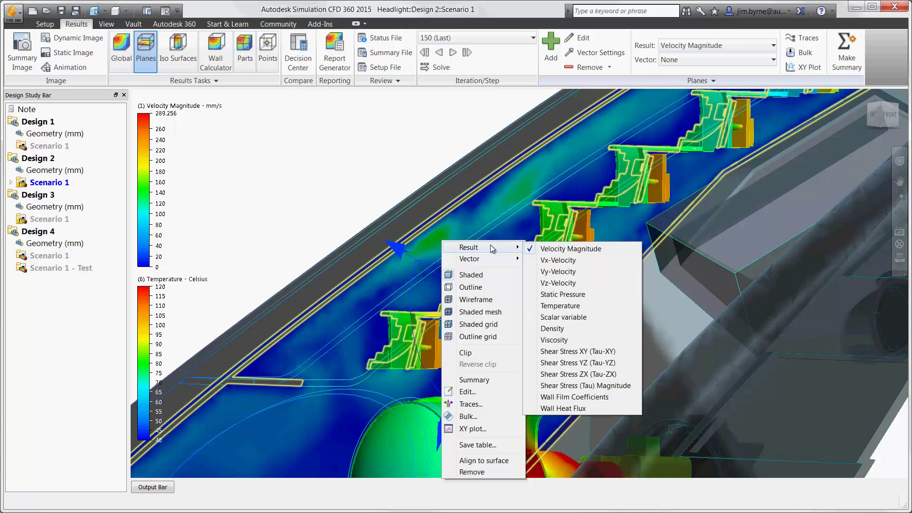
left_click(553, 306)
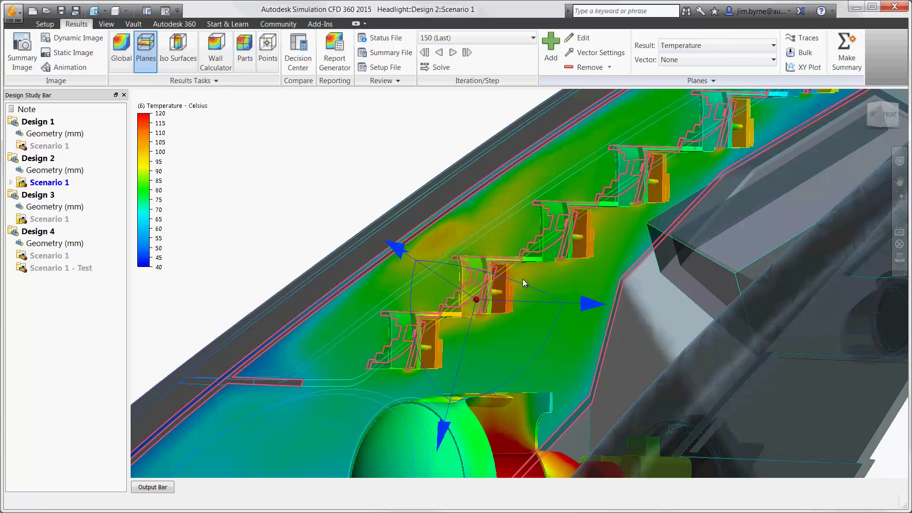
left_click(468, 201)
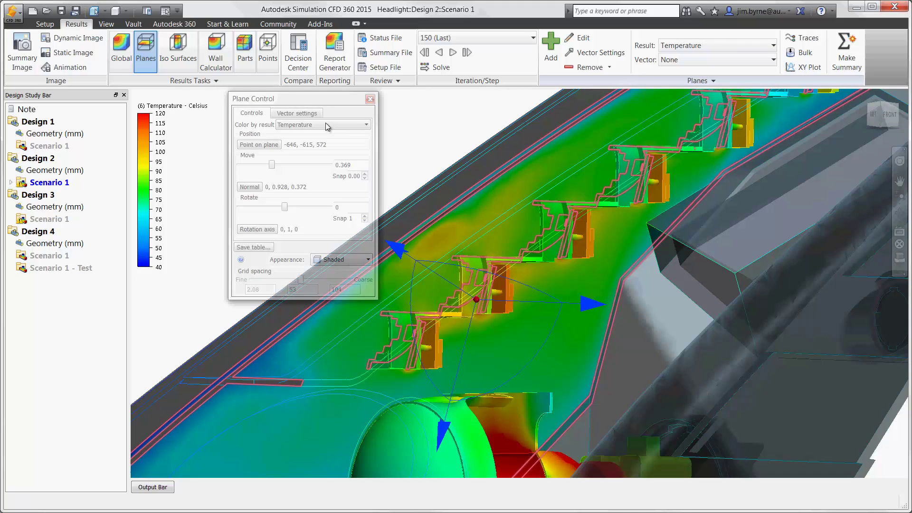
left_click(297, 113)
left_click(306, 124)
left_click(295, 139)
left_click(342, 259)
left_click(316, 280)
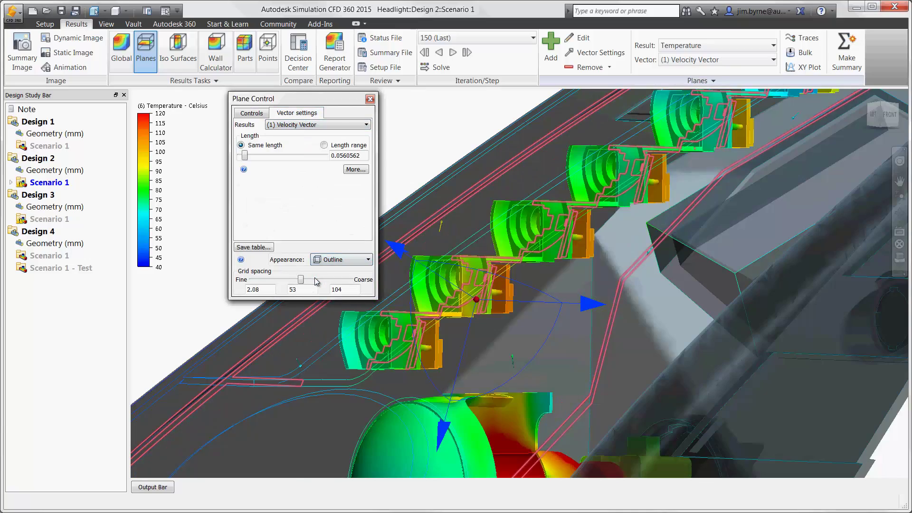
left_click_drag(301, 280, 251, 279)
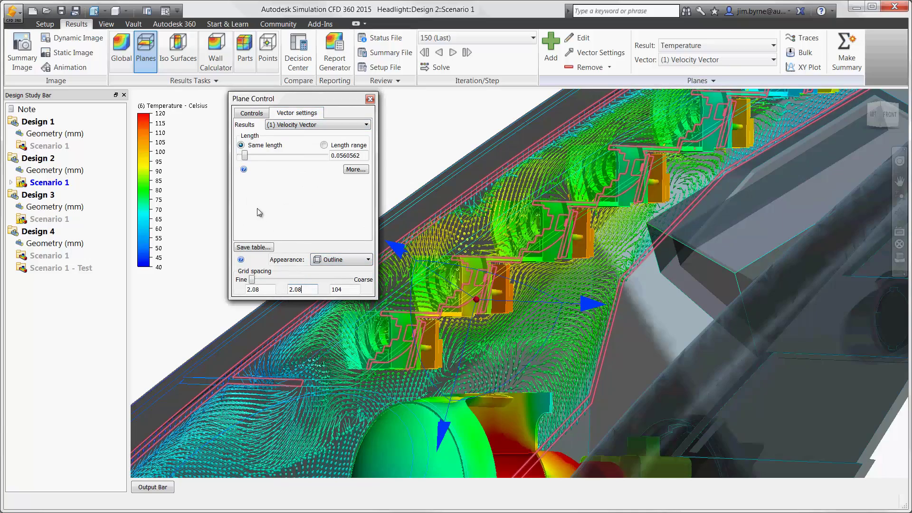
left_click_drag(244, 156, 244, 155)
left_click(316, 259)
left_click(328, 277)
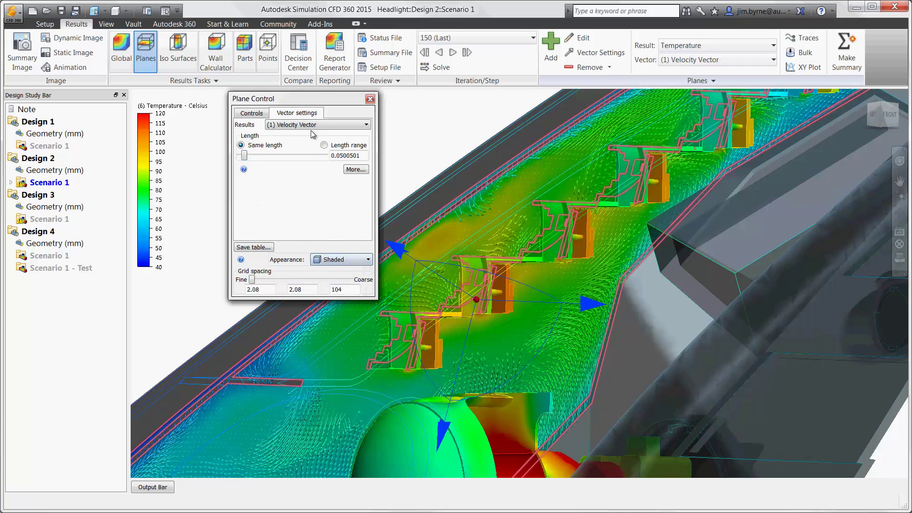
left_click(370, 98)
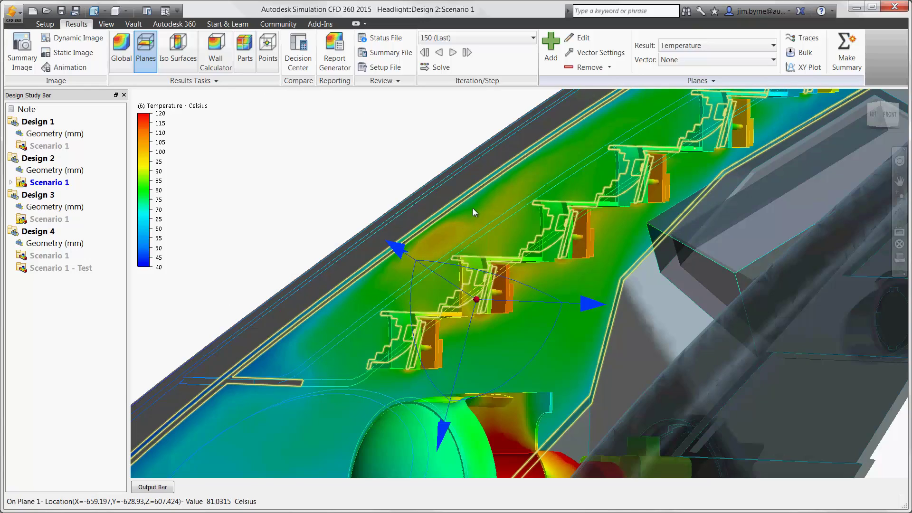
Step: Start an XY plot from the cutting plane and begin picking points
scroll(472, 208, "down", 2)
scroll(472, 208, "down", 3)
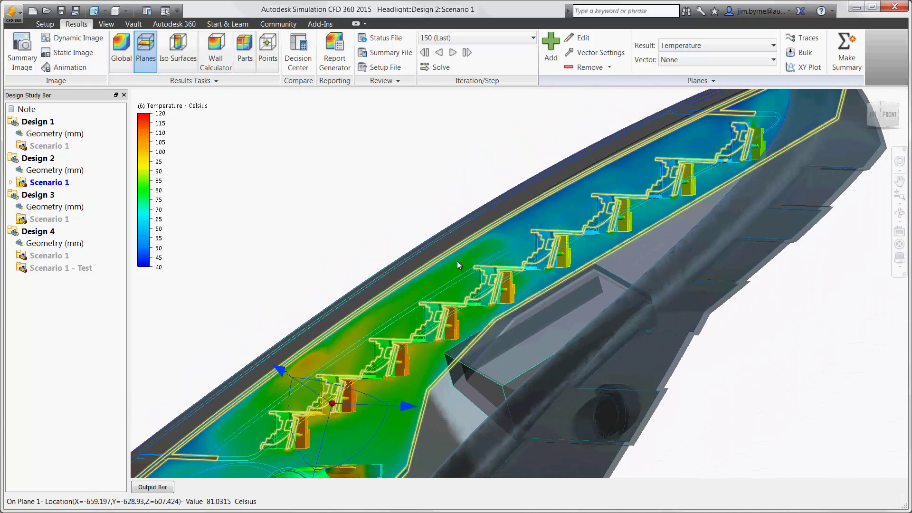
left_click(456, 261)
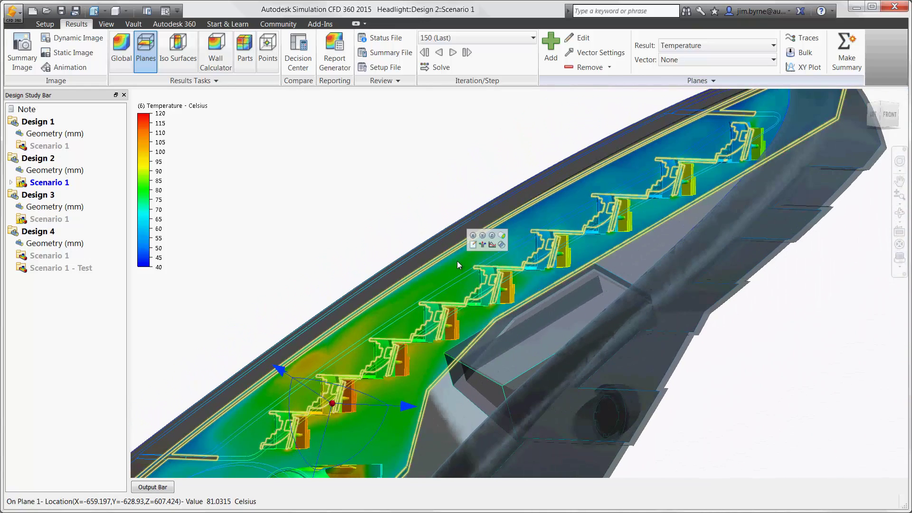
left_click(491, 244)
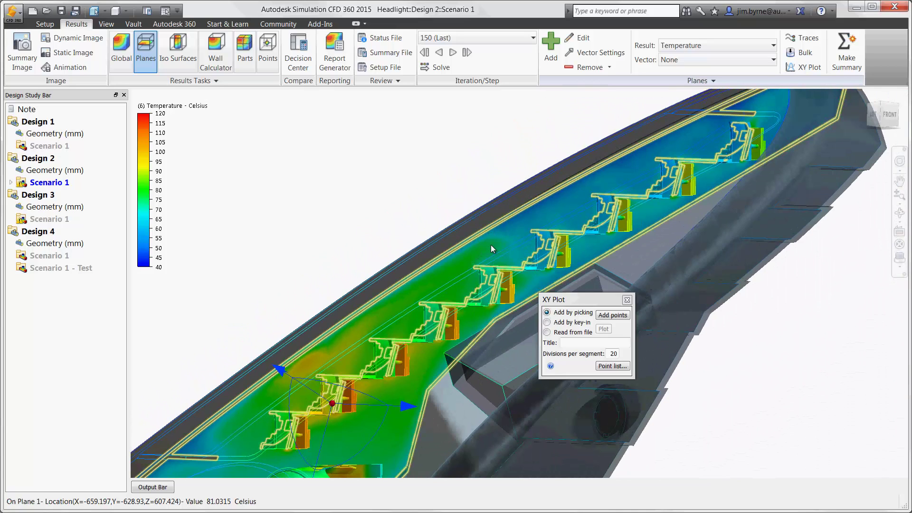
left_click(603, 315)
left_click(602, 315)
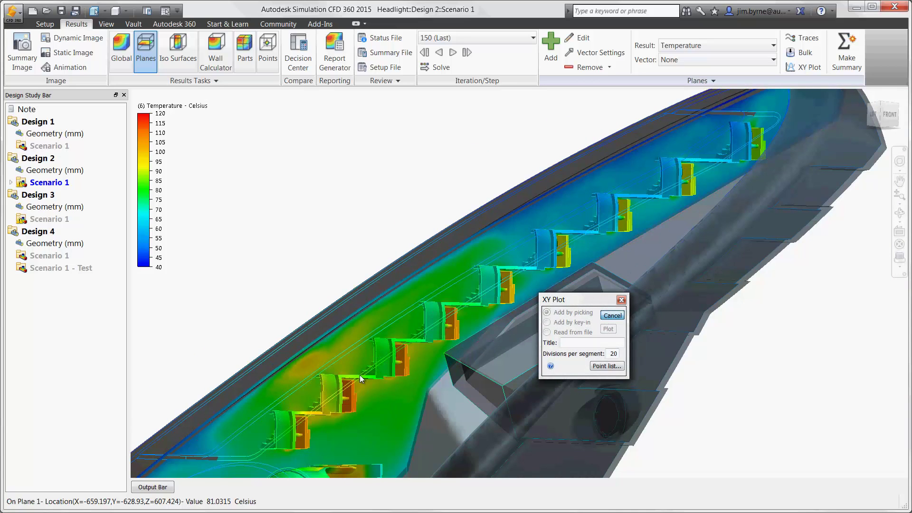
Step: Pick eight points along the LED row toward the upper right and graph velocity magnitude
left_click(193, 442)
left_click(233, 415)
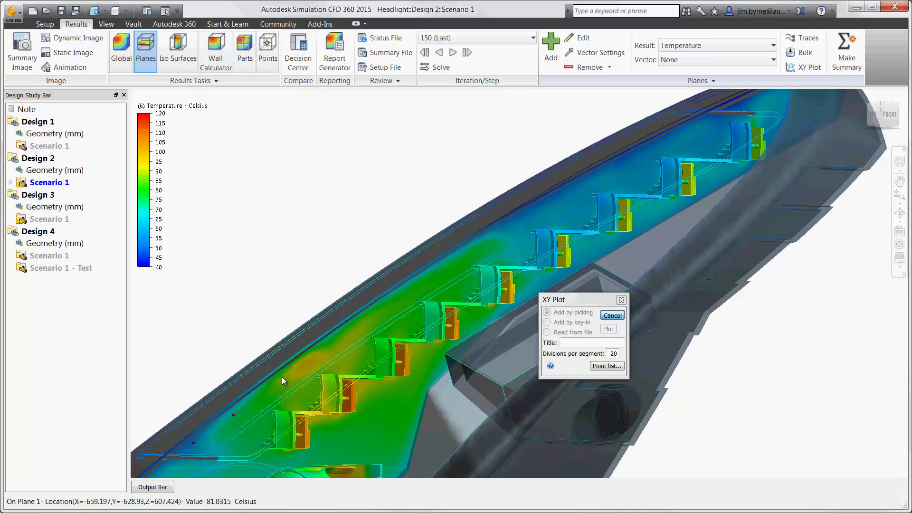
left_click(282, 377)
left_click(343, 333)
left_click(493, 236)
left_click(571, 194)
left_click(648, 147)
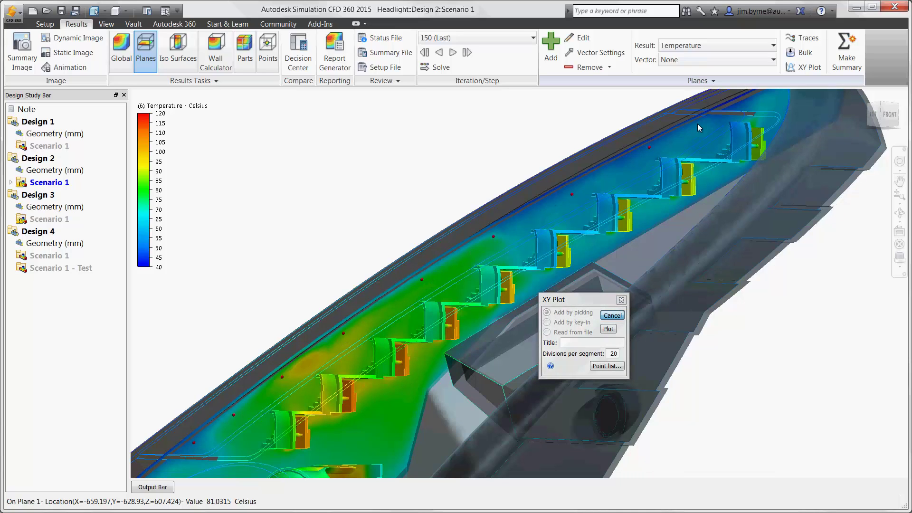
left_click(697, 124)
left_click(608, 329)
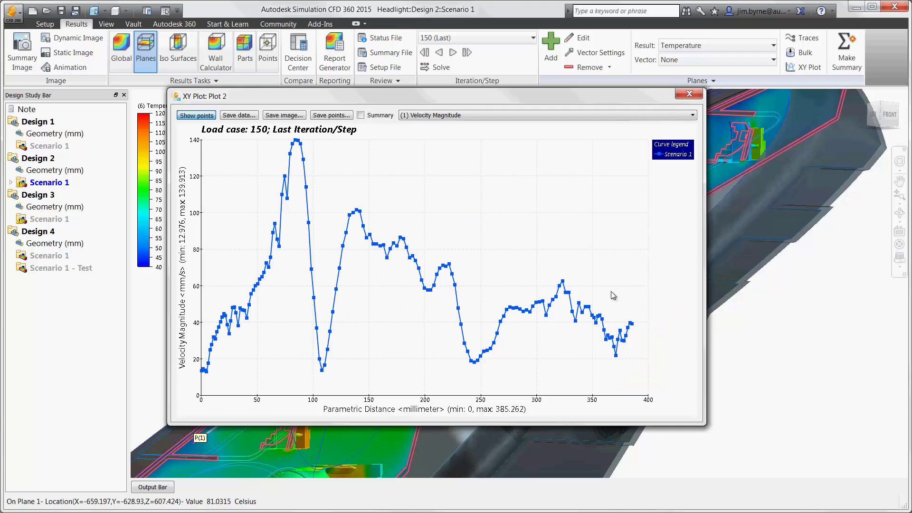
Step: Change the plotted quantity to Temperature and close the XY plot
left_click(539, 116)
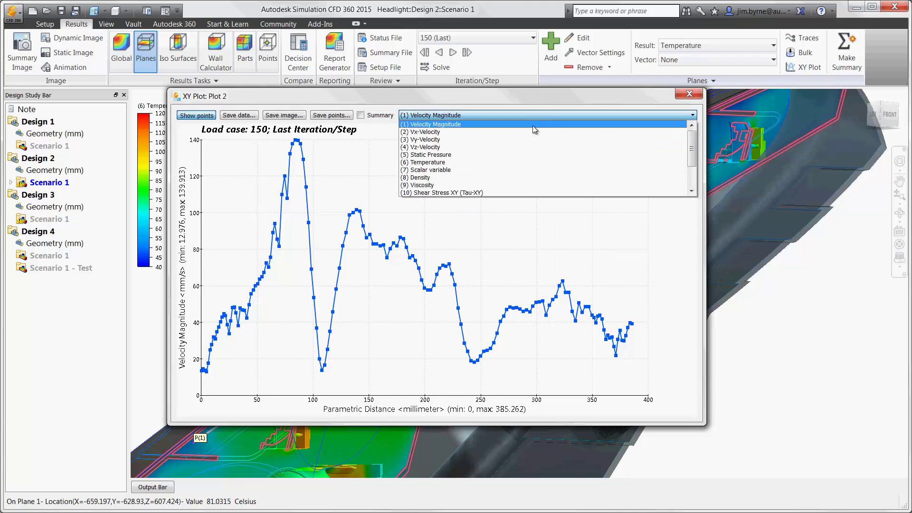
left_click(517, 163)
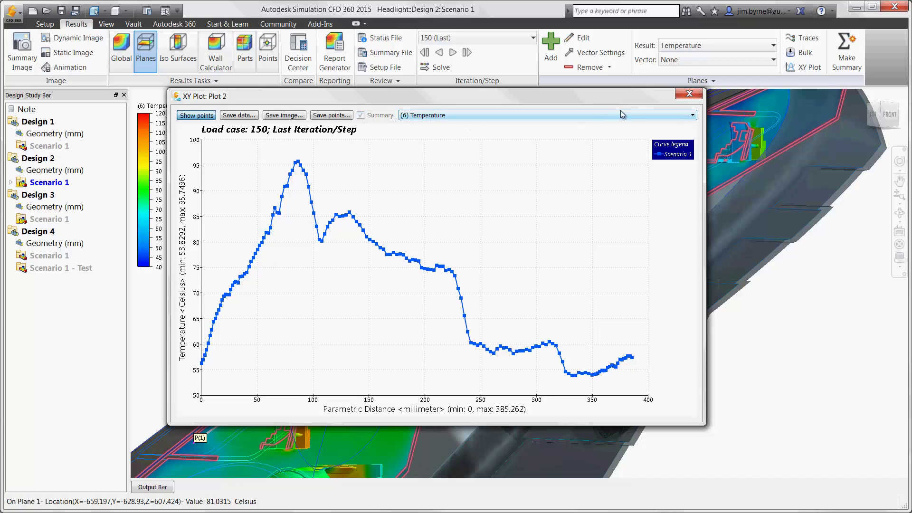
left_click(685, 94)
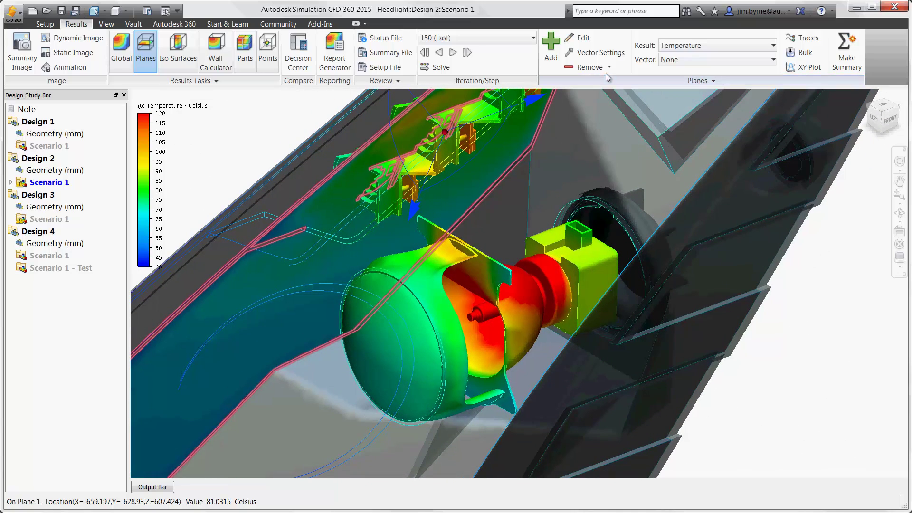
Step: Replace the results plane with a horizontal one dragged down through the main lamp
left_click(589, 68)
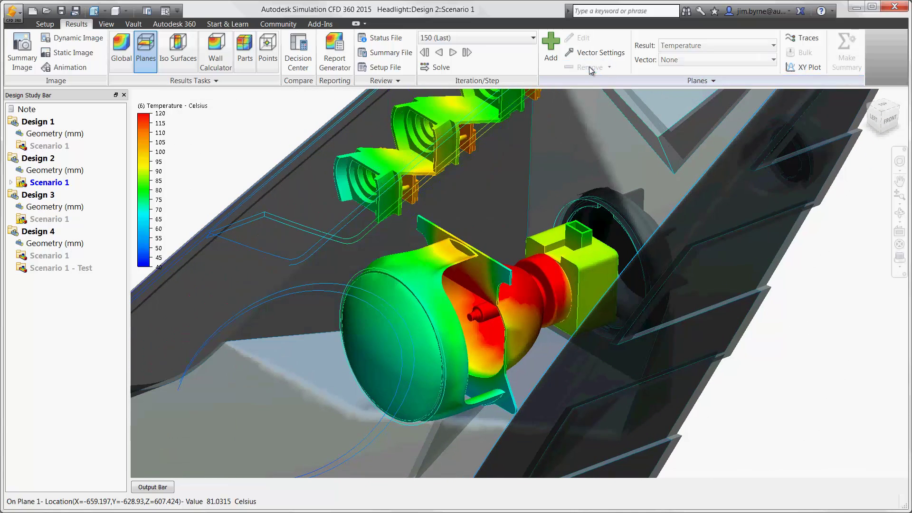
left_click(550, 50)
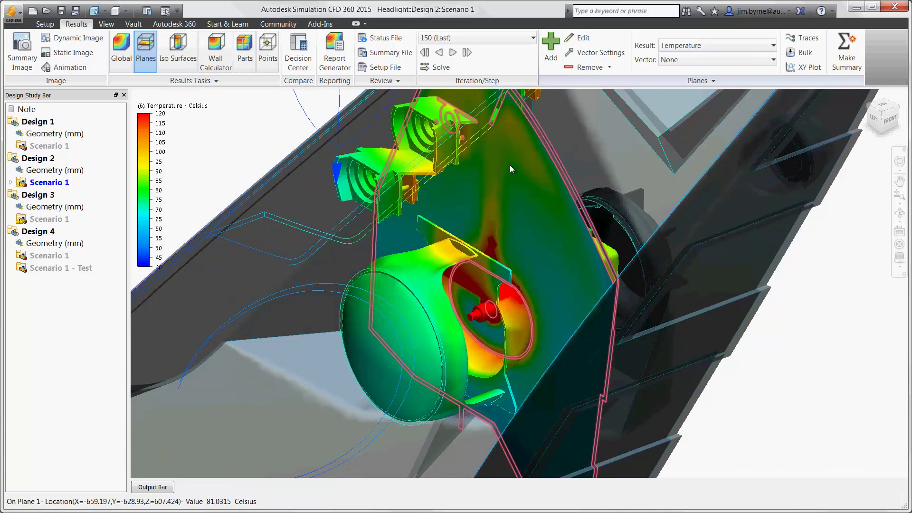
left_click(509, 166)
left_click(541, 144)
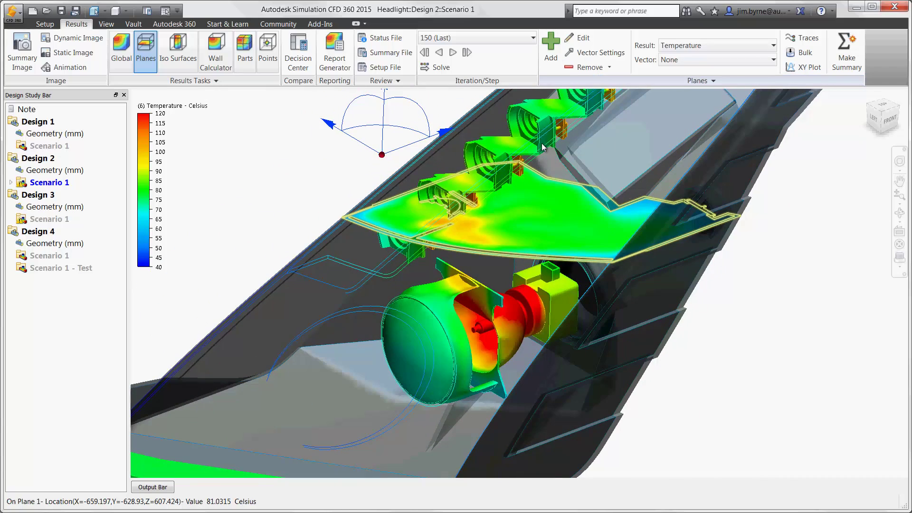
left_click_drag(382, 124, 388, 221)
Step: Create a particle trace set seeded on a circular grid placed at the lamp
left_click(802, 38)
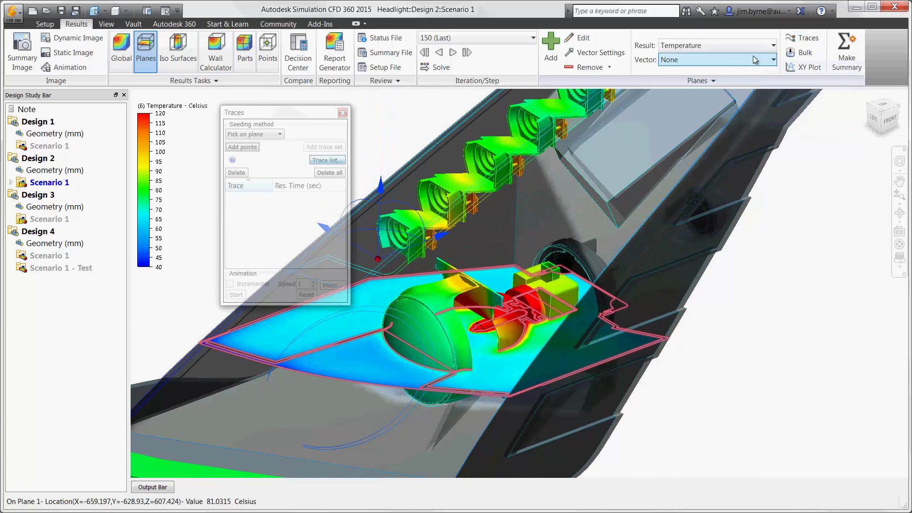
left_click(259, 136)
left_click(247, 151)
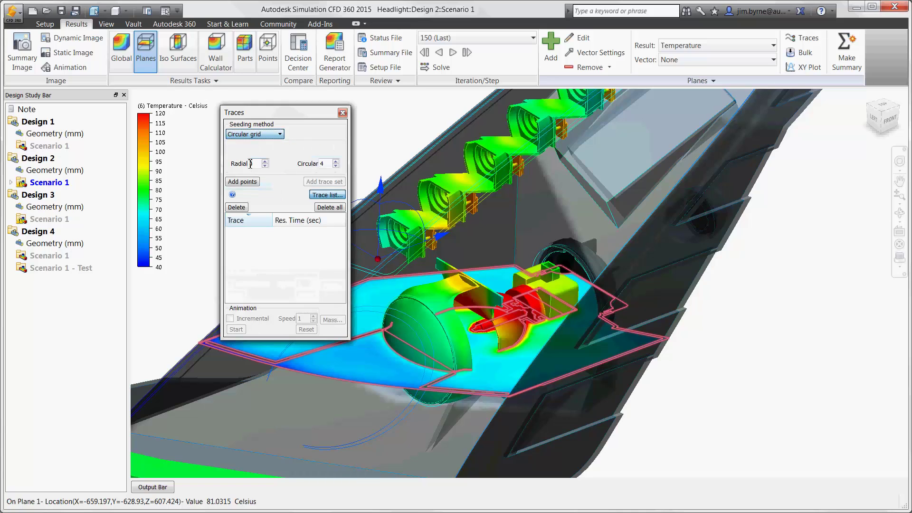
left_click(241, 182)
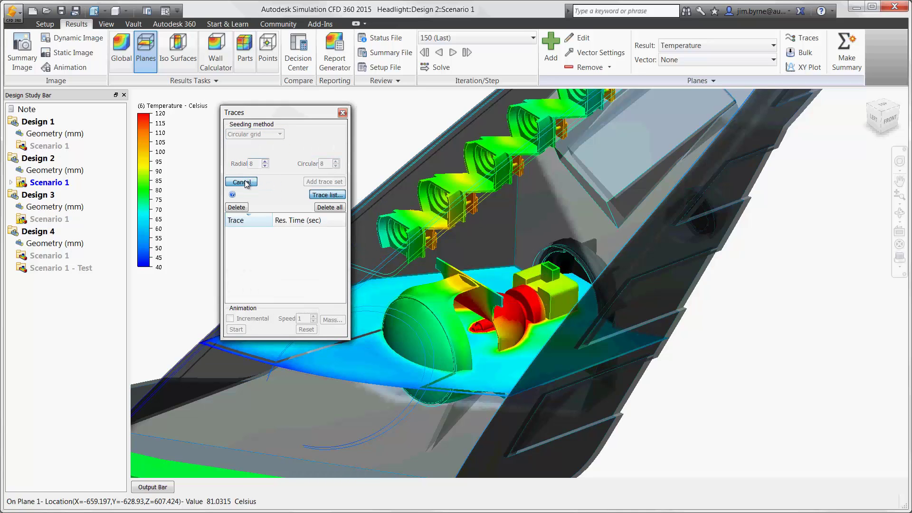
left_click(466, 329)
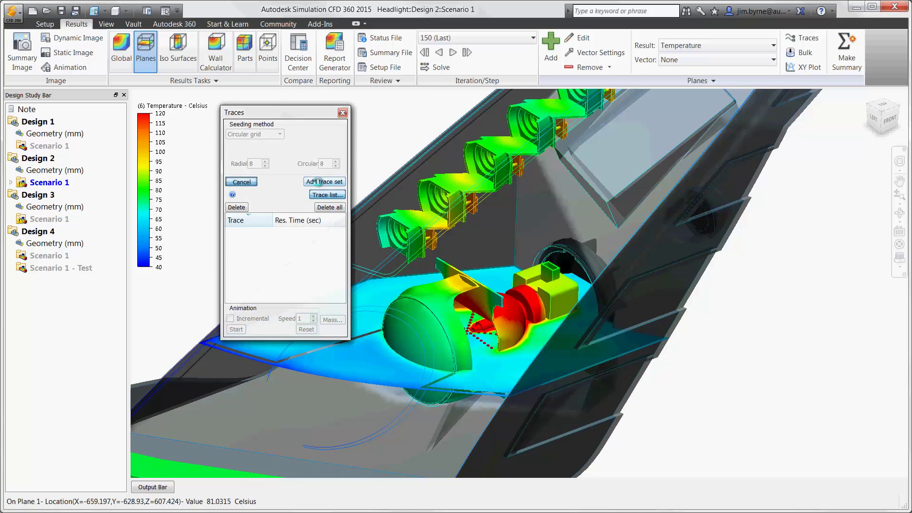
left_click(318, 182)
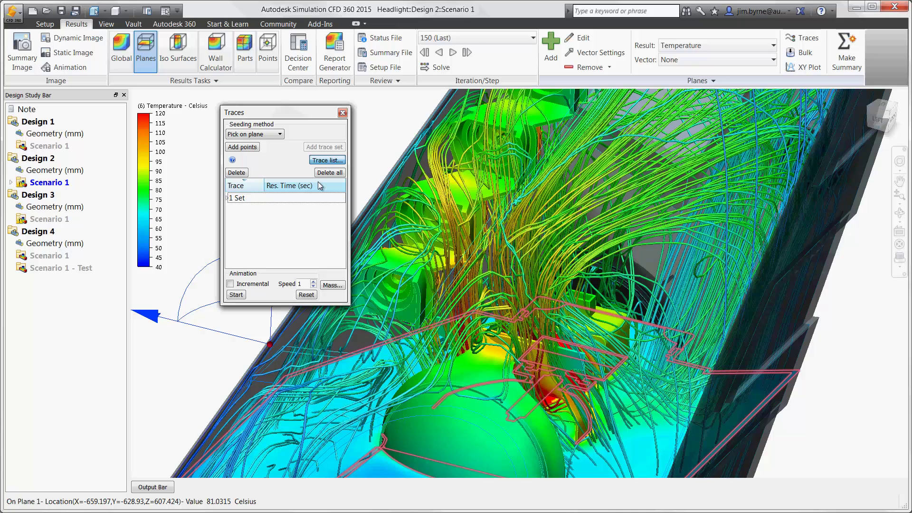
Step: Set the trace set's appearance to Hidden and remove the results plane
right_click(313, 198)
left_click(328, 187)
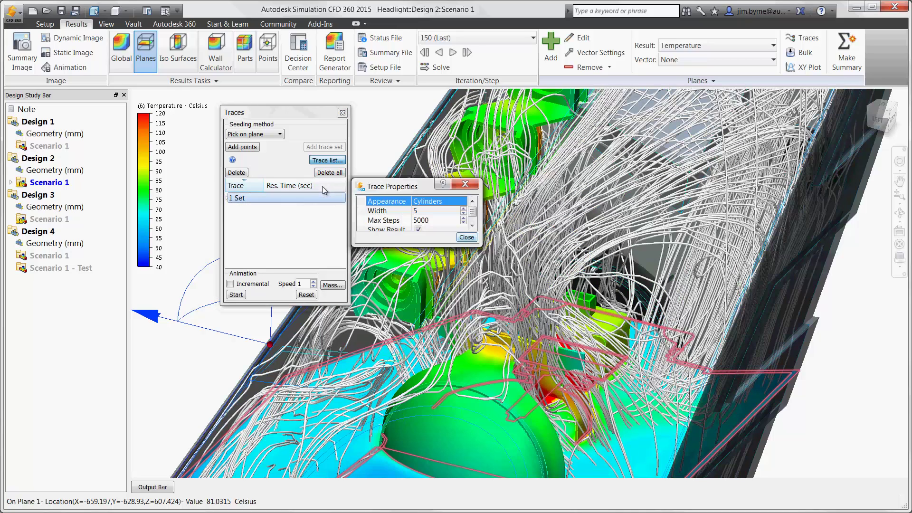
left_click(429, 201)
left_click(426, 267)
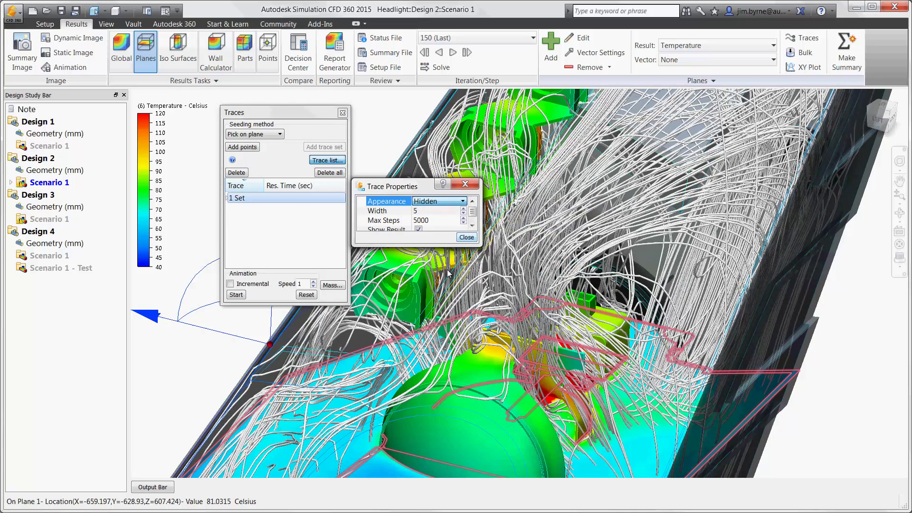
left_click(465, 237)
left_click(342, 114)
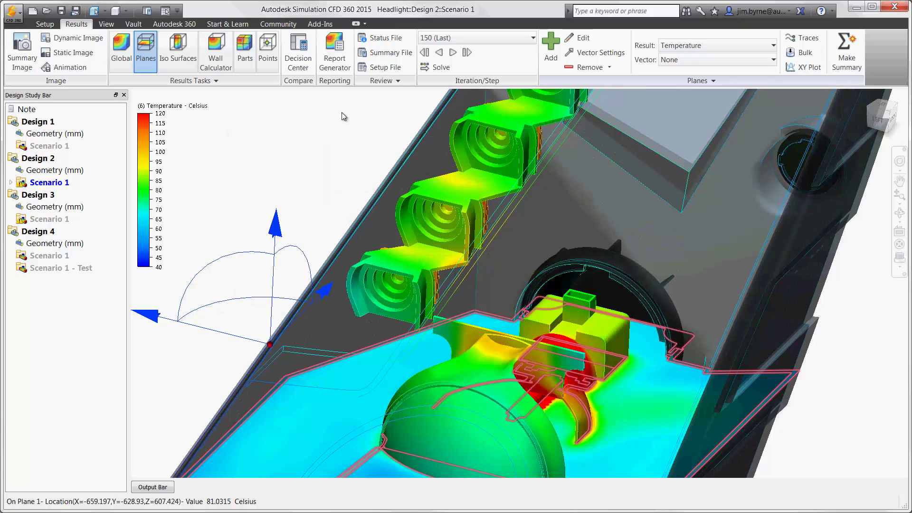
left_click(576, 67)
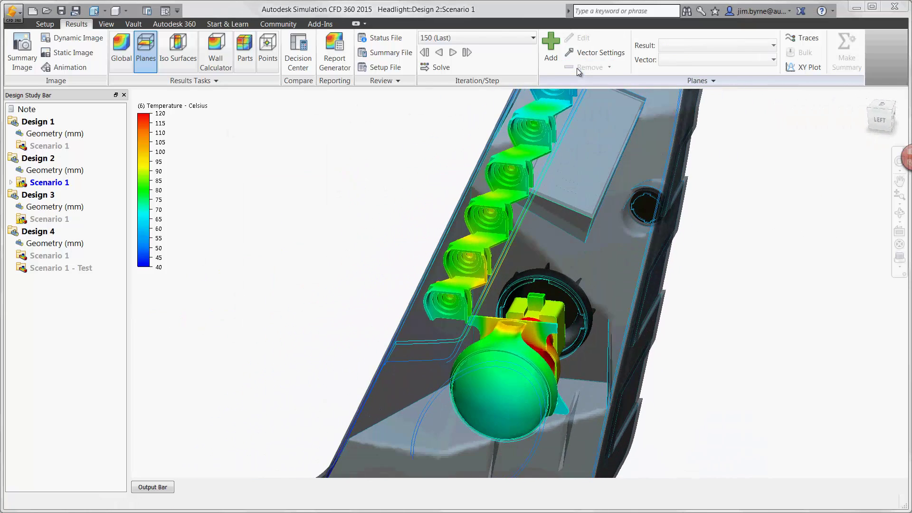
Step: Add an iso surface at 85, coloured by Velocity Magnitude and shown as Outline
left_click(193, 61)
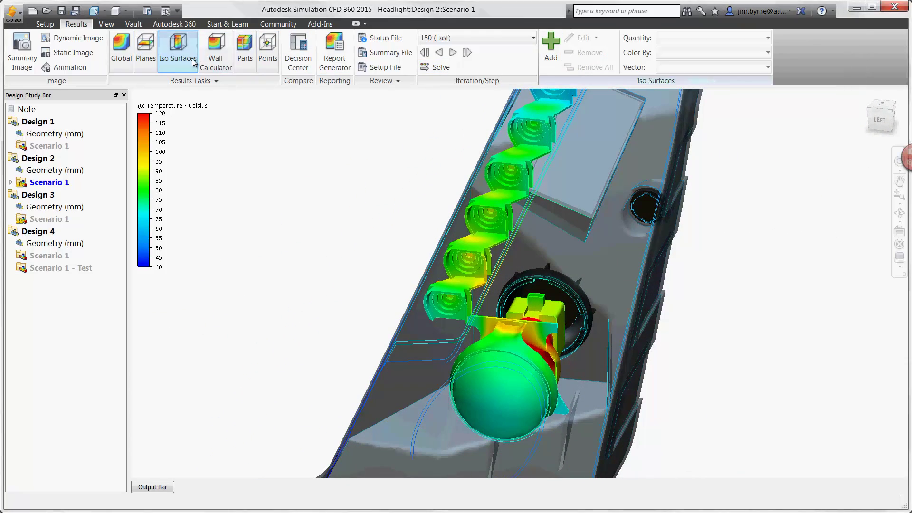
left_click(550, 46)
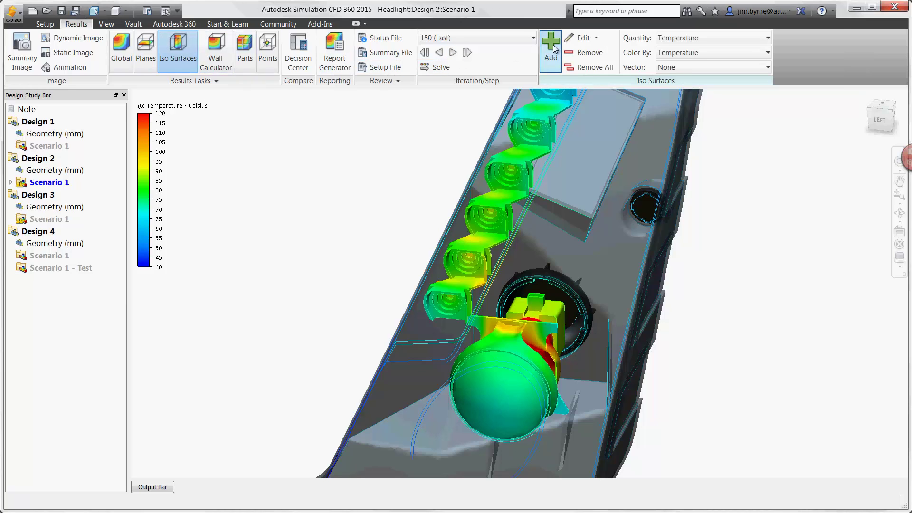
left_click_drag(415, 166, 394, 169)
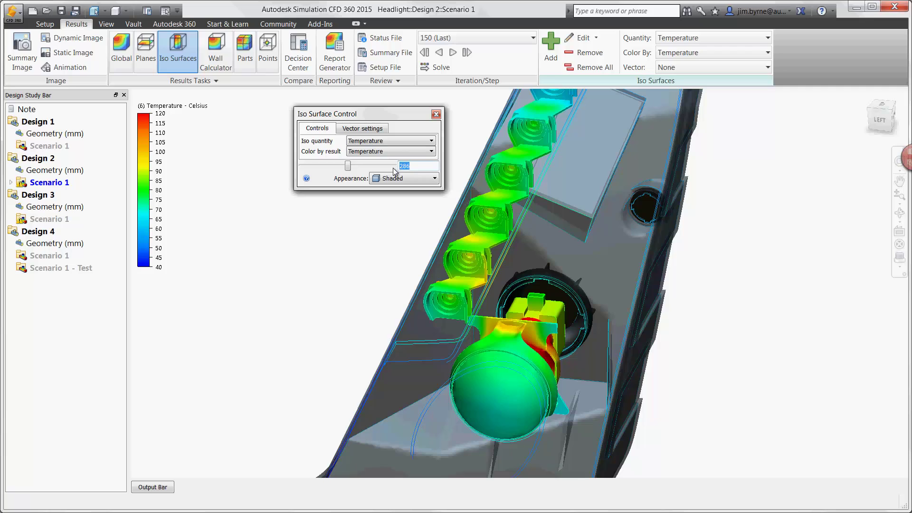
type("85")
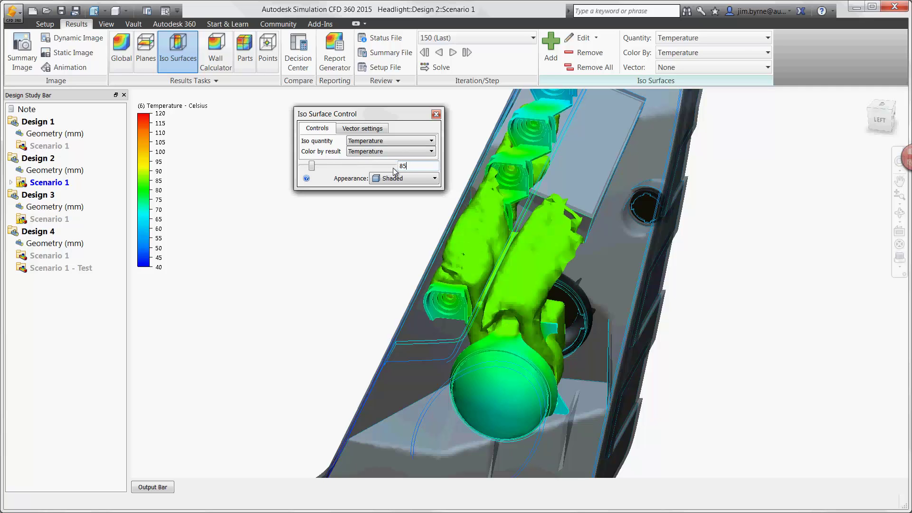
left_click(386, 152)
left_click(378, 162)
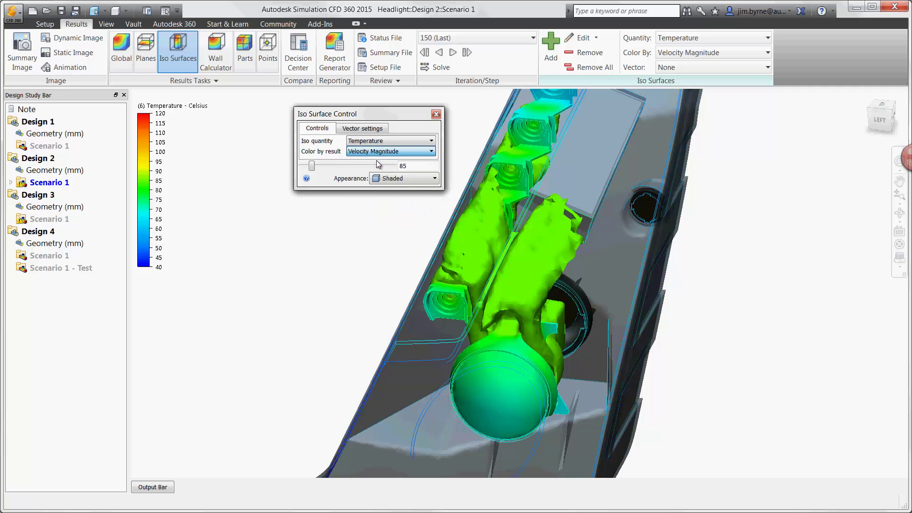
left_click(381, 178)
left_click(381, 195)
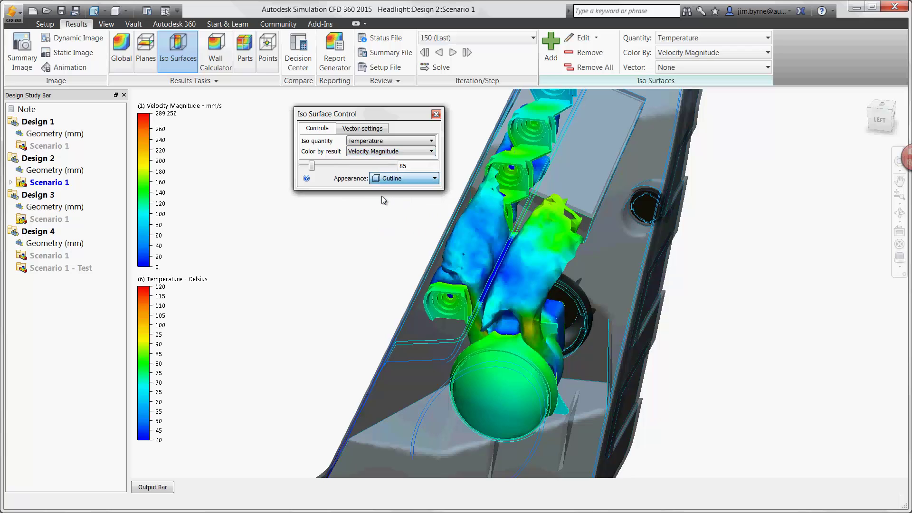
Step: Show Velocity Vector results on the iso surface
left_click(369, 129)
left_click(363, 140)
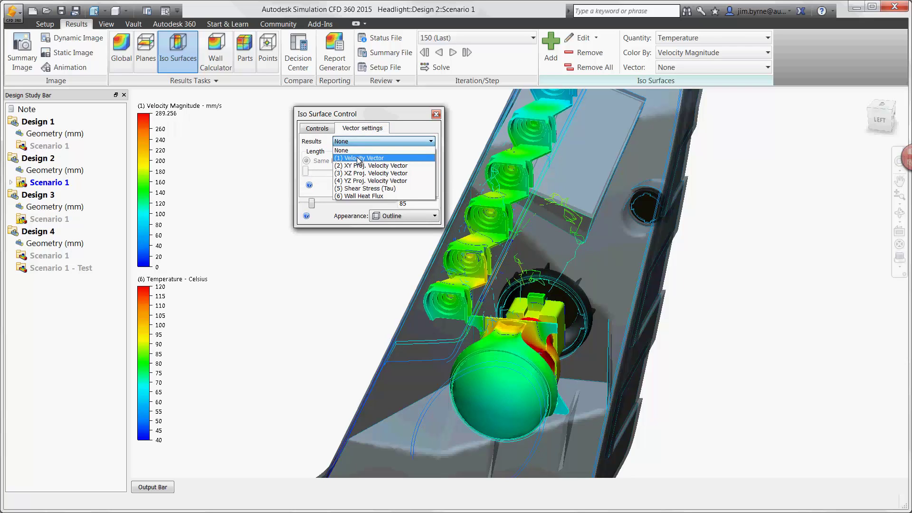
left_click(357, 156)
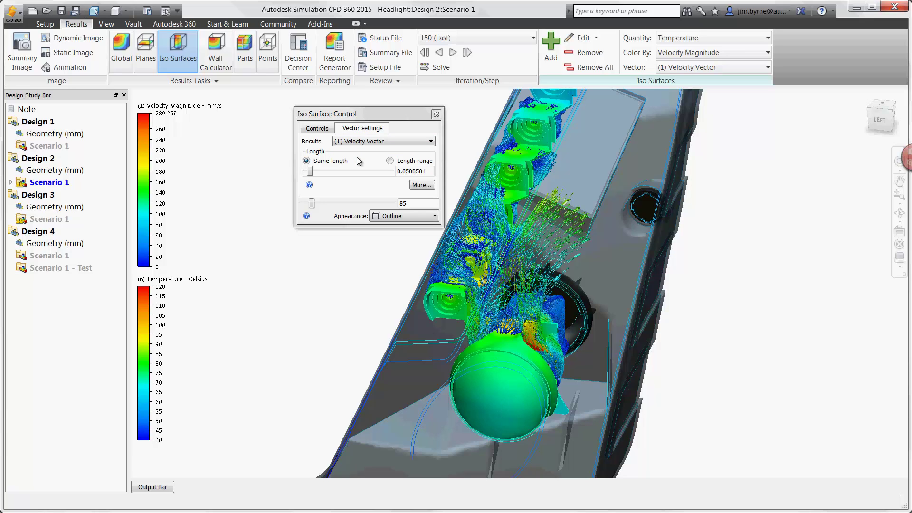
left_click(436, 114)
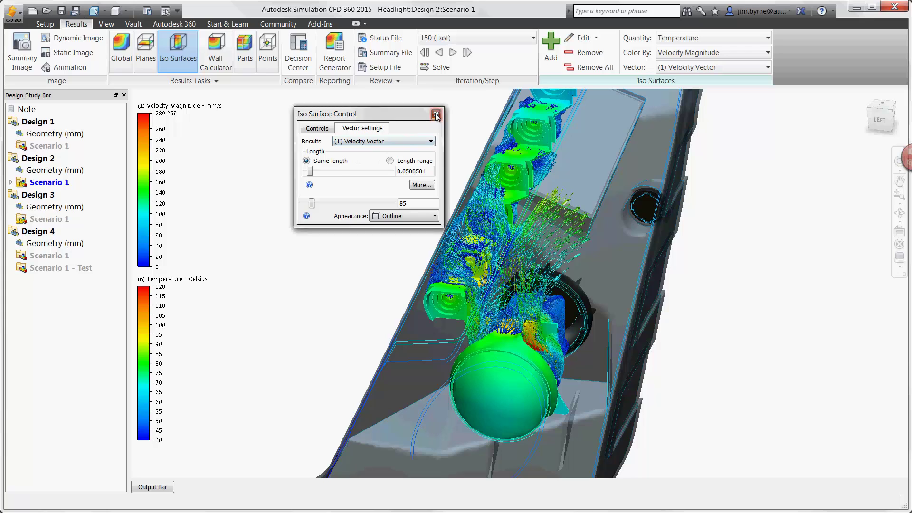
Step: Remove the iso surface and open the Design Comparisons view in the Decision Center
left_click(589, 52)
left_click(298, 53)
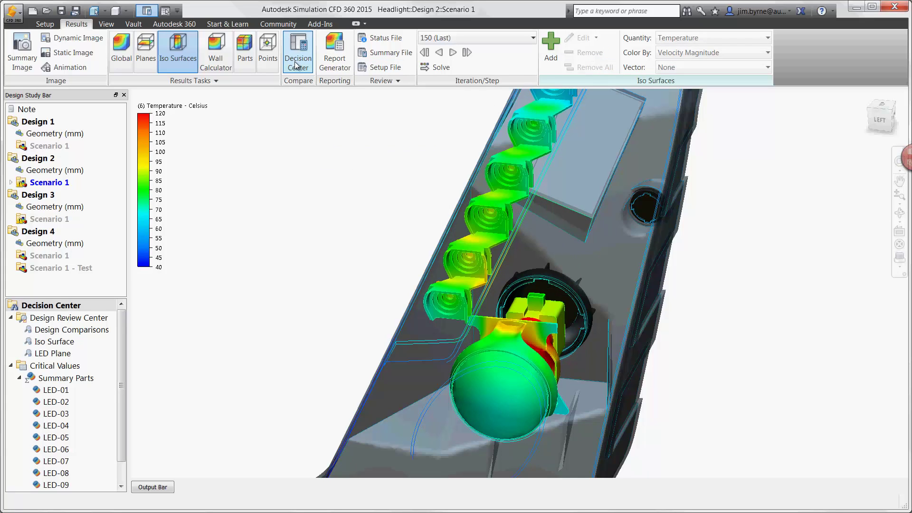
double_click(51, 328)
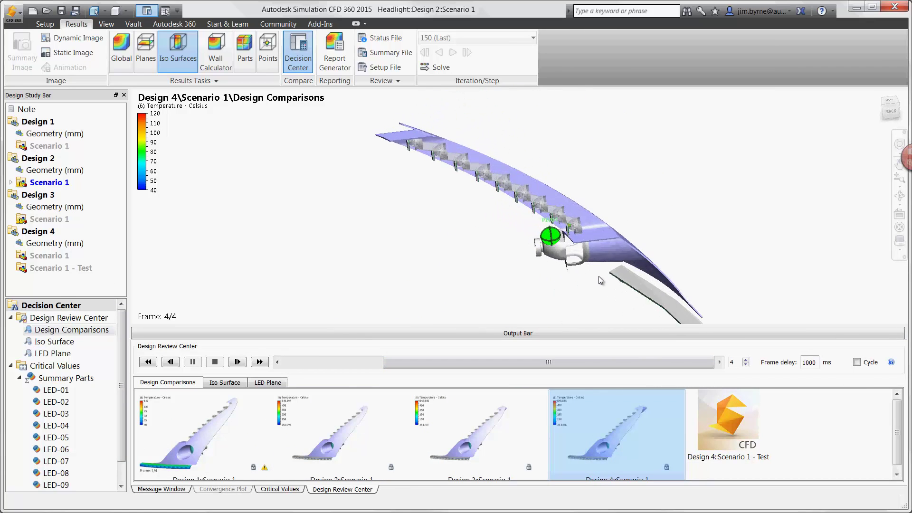
Step: Step the Design Comparisons sequence forward from Design 1 through Design 4
left_click(237, 362)
left_click(237, 362)
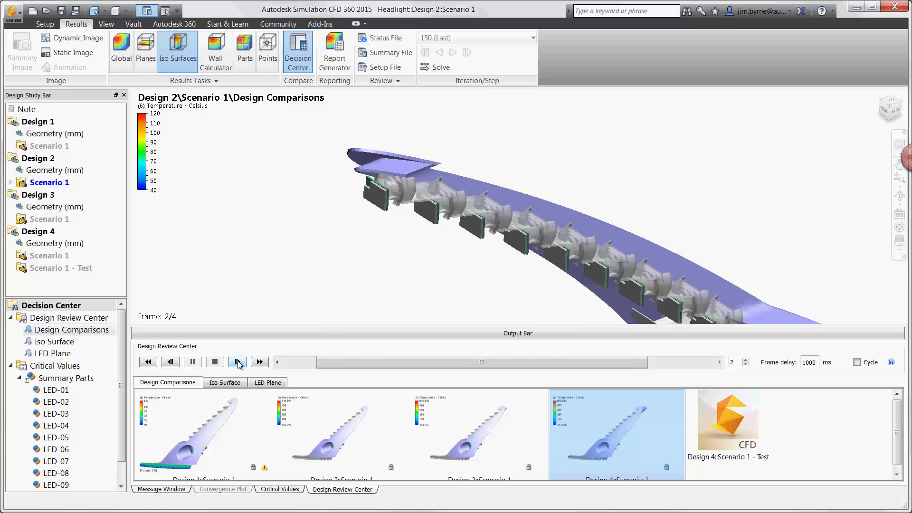
left_click(237, 362)
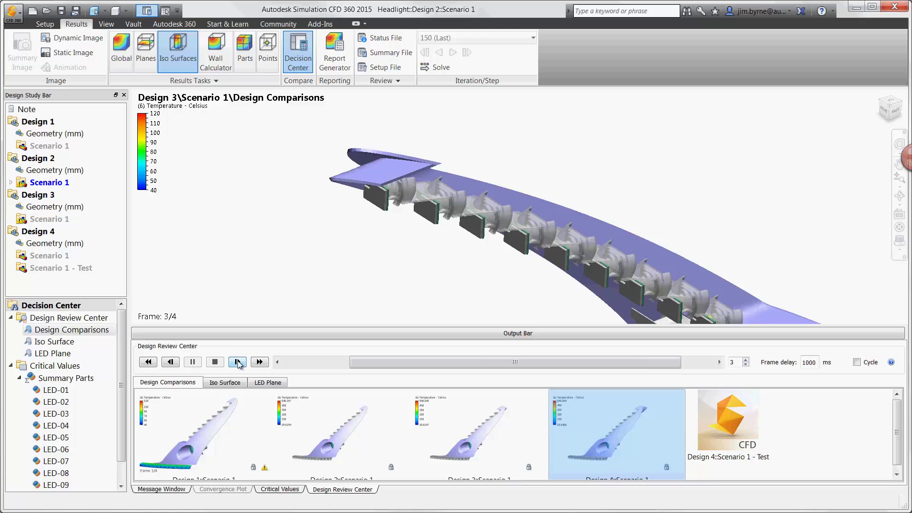
left_click(238, 361)
left_click(238, 361)
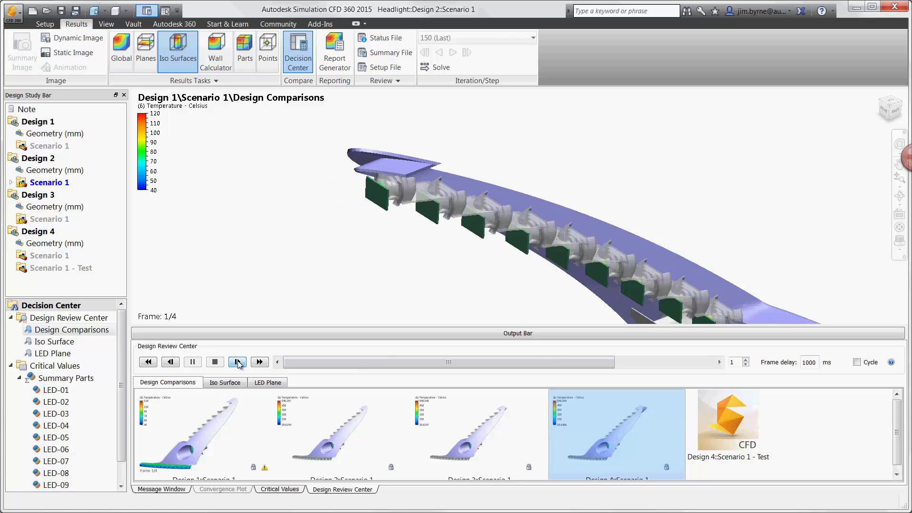
left_click(237, 362)
left_click(238, 362)
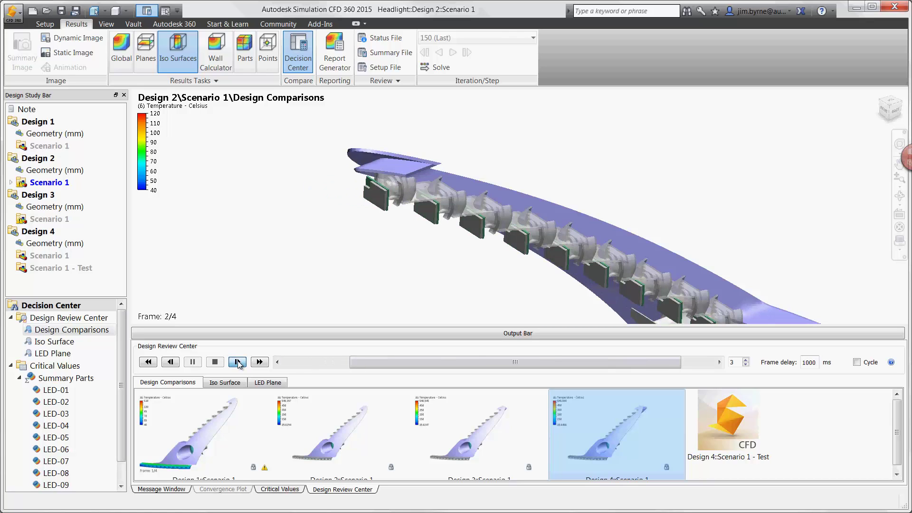
left_click(237, 362)
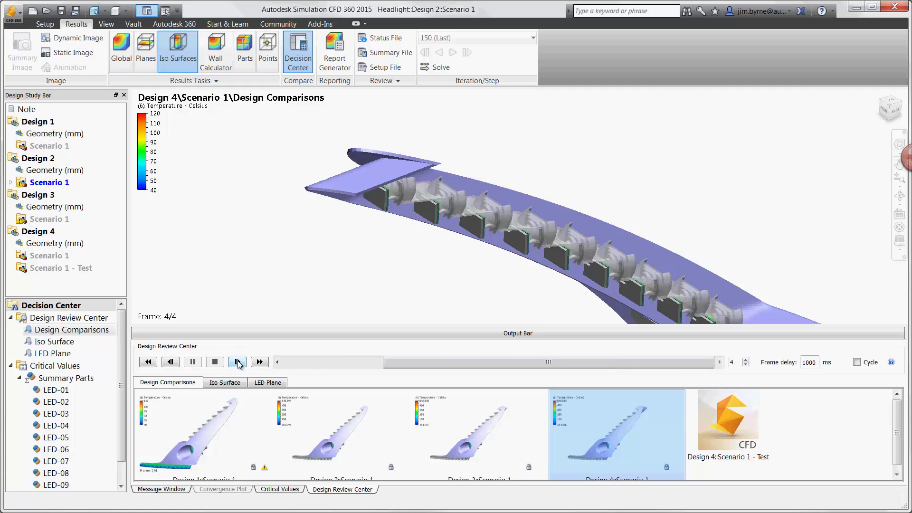
Step: Show the LED Plane comparison in a four-viewport layout
left_click(78, 355)
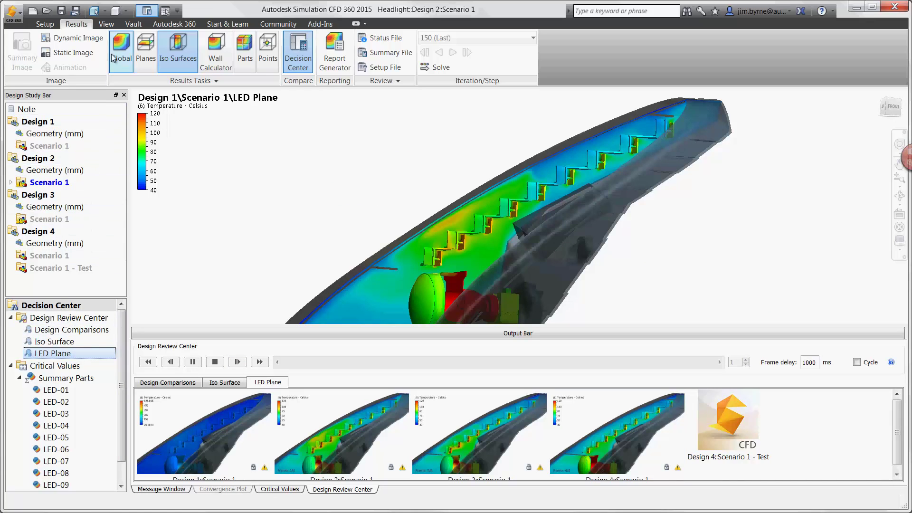
left_click(105, 24)
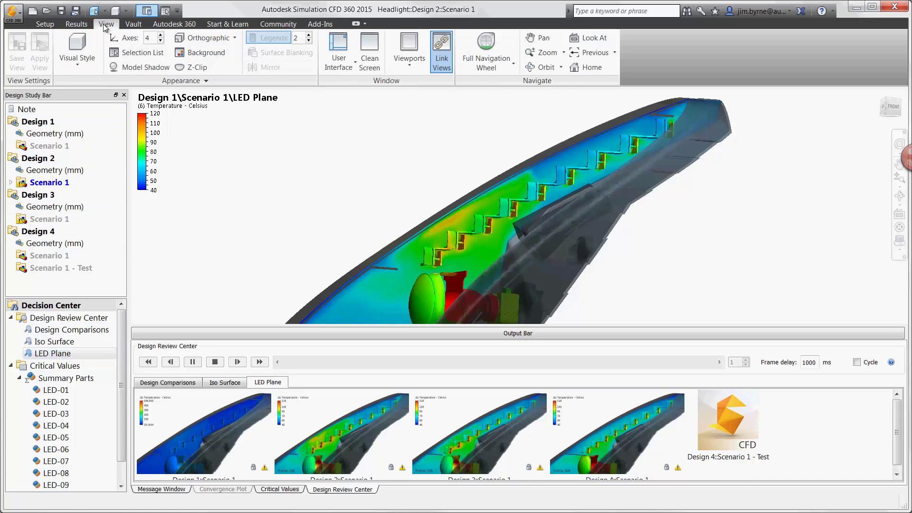
left_click(409, 52)
left_click(394, 164)
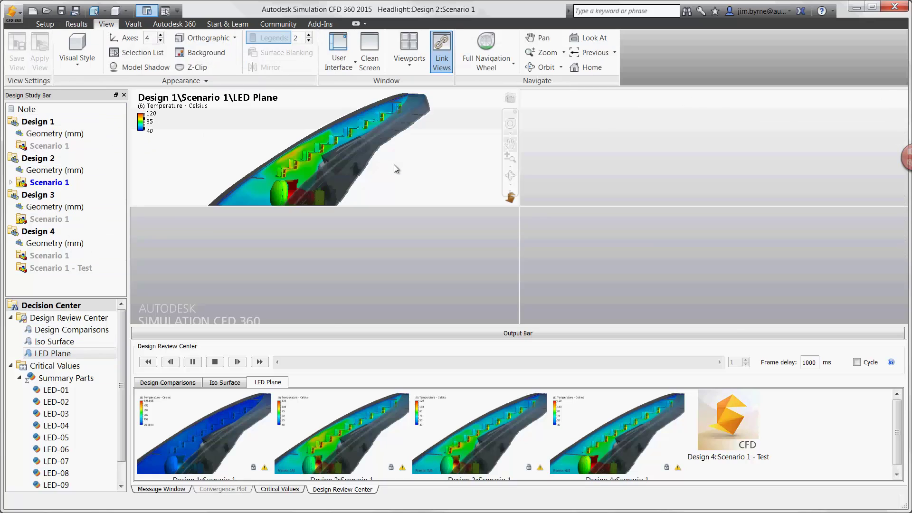
Step: Place Designs 2, 3 and 4 LED Plane plots in the other panes, zoom in on the LEDs, then return to a single view
left_click_drag(344, 389, 596, 137)
left_click_drag(486, 390, 266, 266)
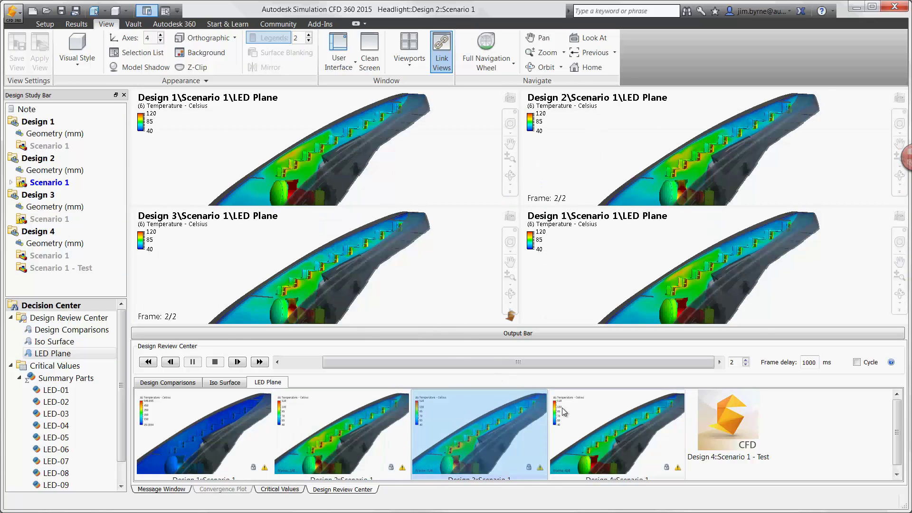
left_click_drag(617, 417, 604, 289)
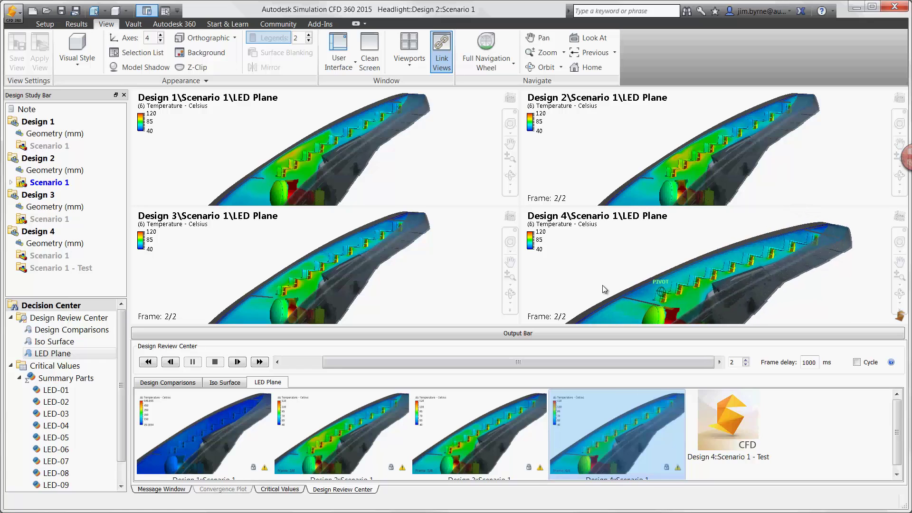
scroll(604, 289, "up", 5)
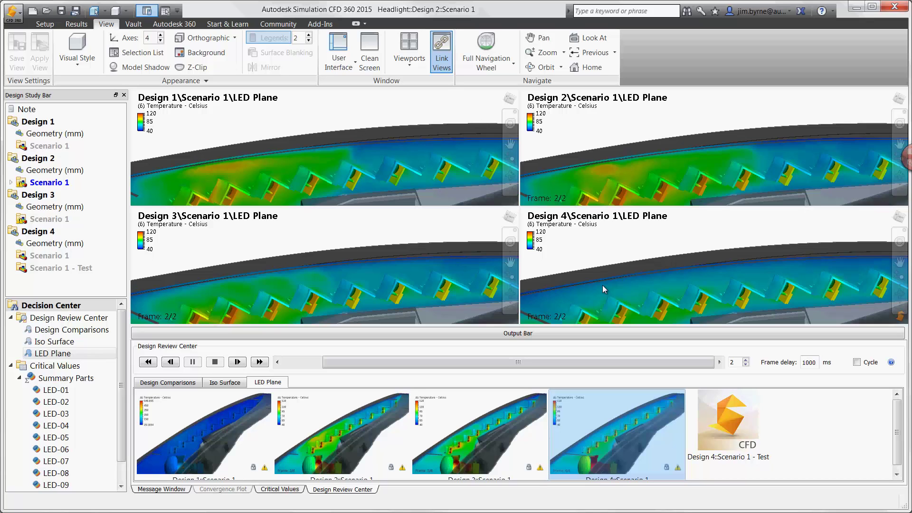
left_click(408, 61)
left_click(406, 86)
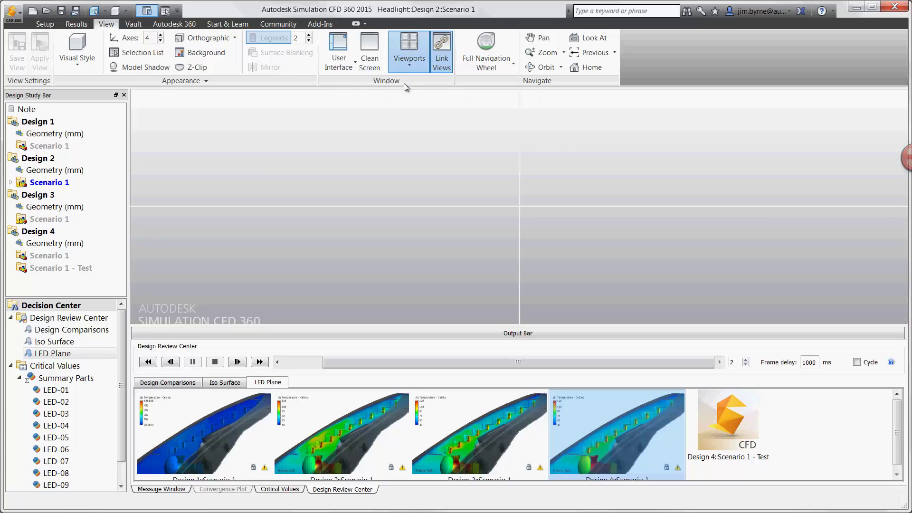
Step: Open the Iso Surface comparison and move the frame slider through the design iso surfaces
double_click(73, 342)
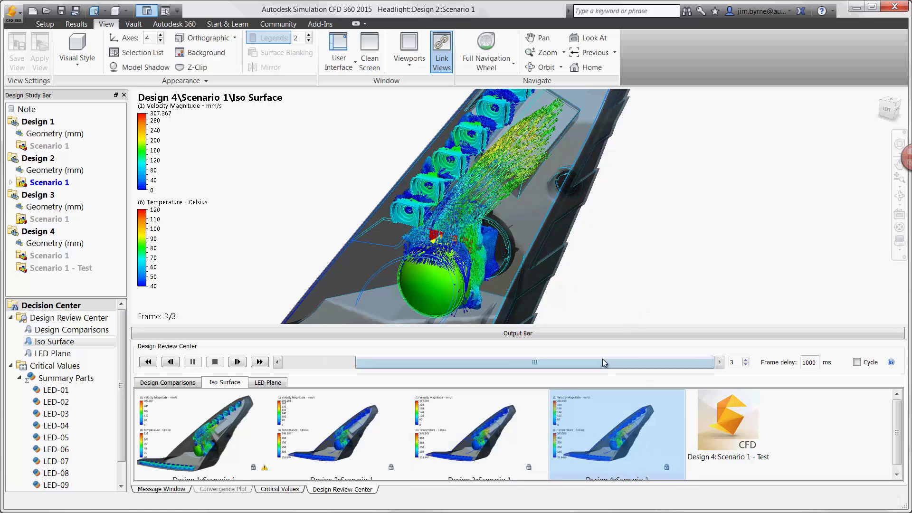
mouse_move(589, 364)
left_mouse_down()
mouse_move(540, 363)
mouse_move(593, 366)
left_mouse_up()
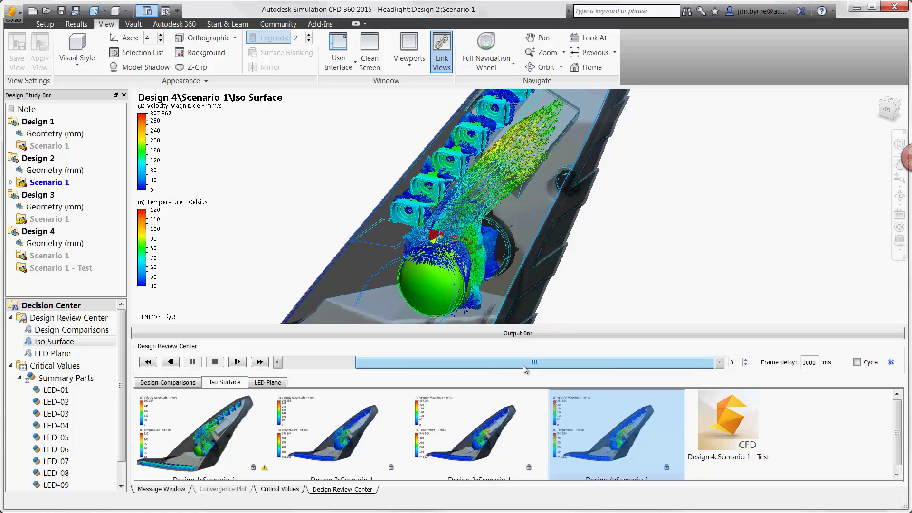
Step: In Summary Parts critical values, mark LED-01 Board, Junction and Case Temp for plotting
left_click(115, 382)
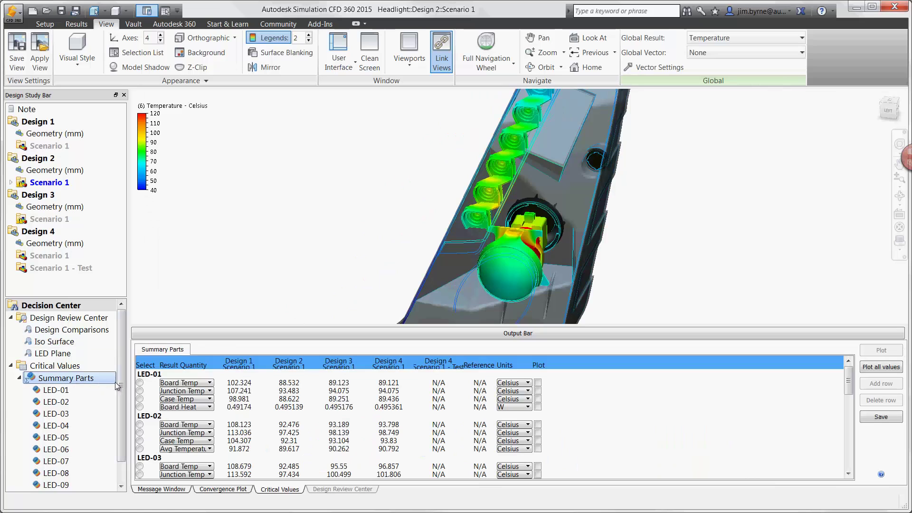
left_click(538, 382)
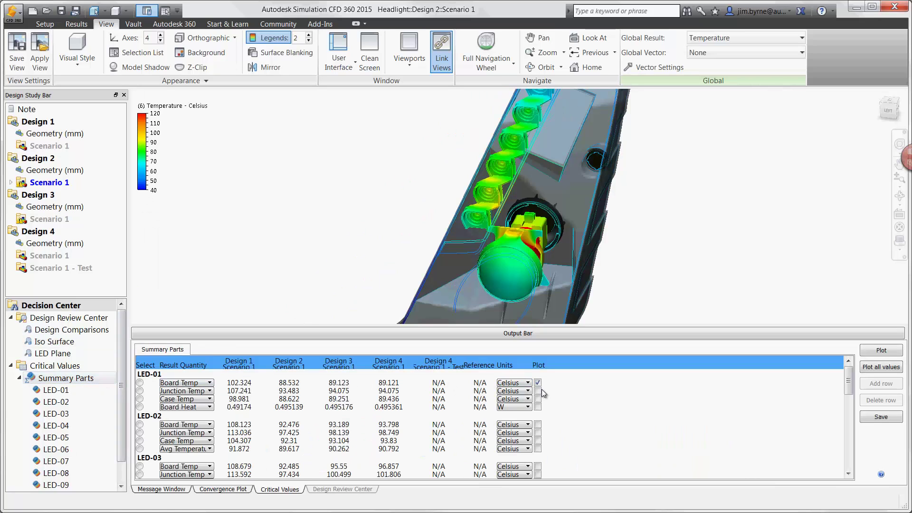
left_click(537, 391)
left_click(537, 398)
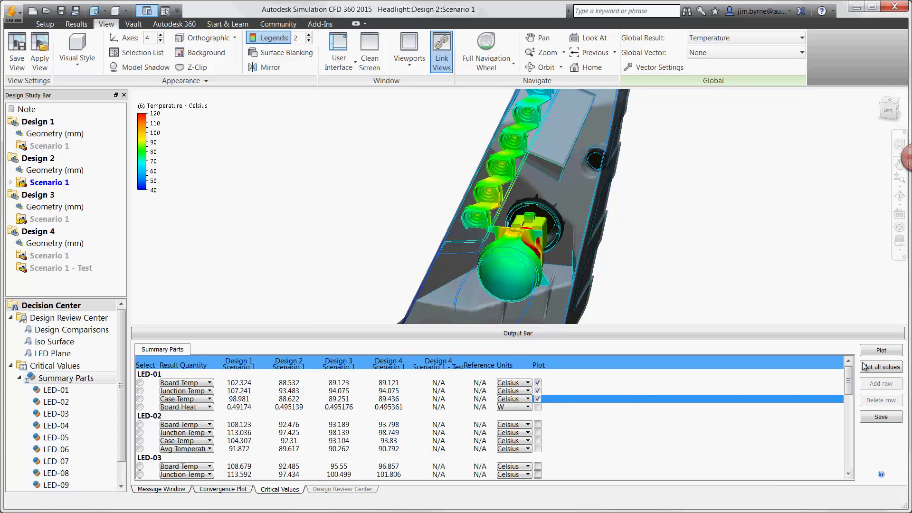
Step: Chart the three LED-01 temperatures across designs, then save the summary data as LED.csv
left_click(880, 350)
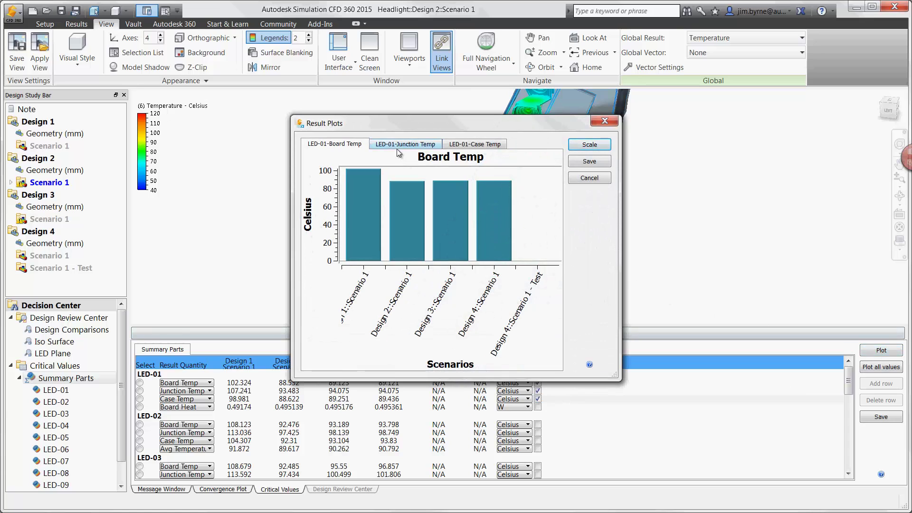
left_click(394, 145)
left_click(464, 147)
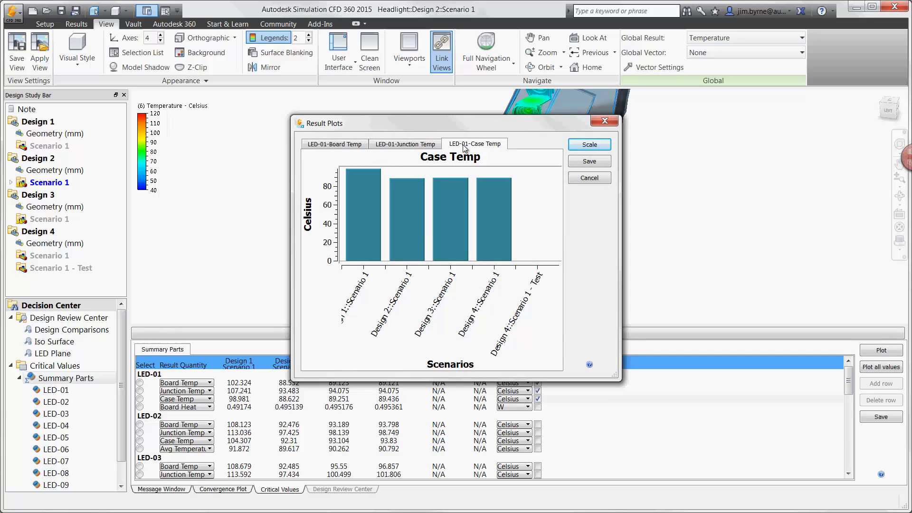
left_click(588, 179)
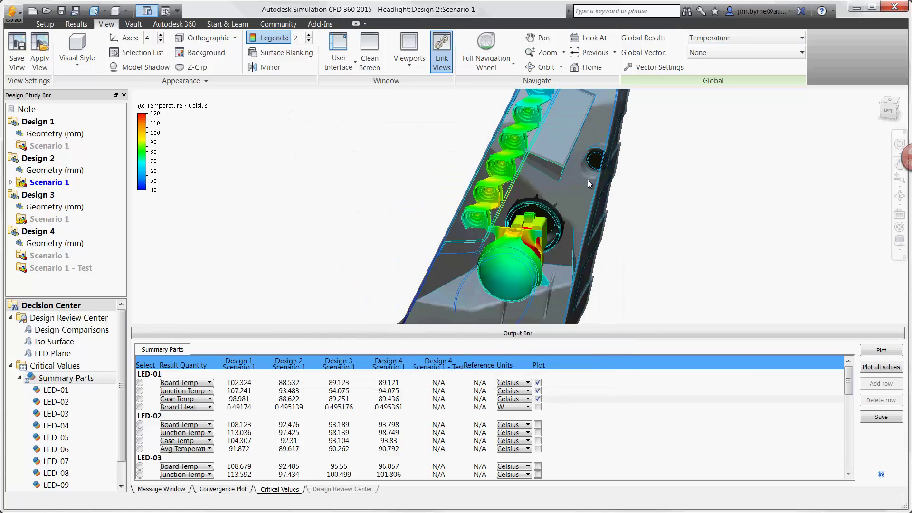
left_click(874, 415)
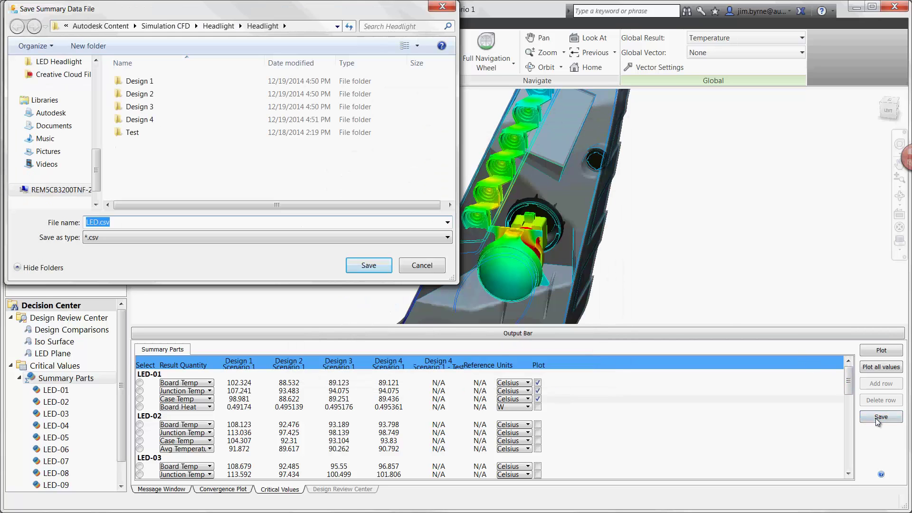
left_click(368, 265)
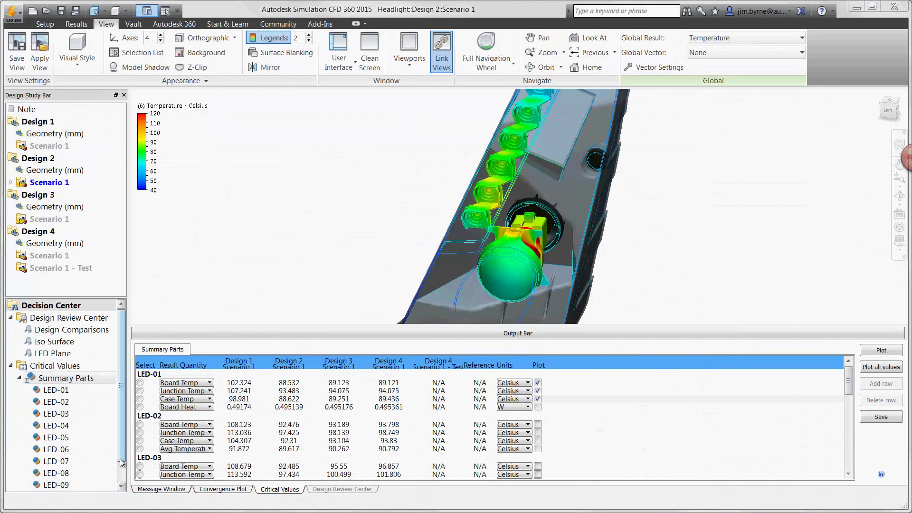
Step: Switch XY Plot 1 from Velocity Magnitude to Temperature for all four designs
scroll(121, 462, "down", 2)
double_click(55, 484)
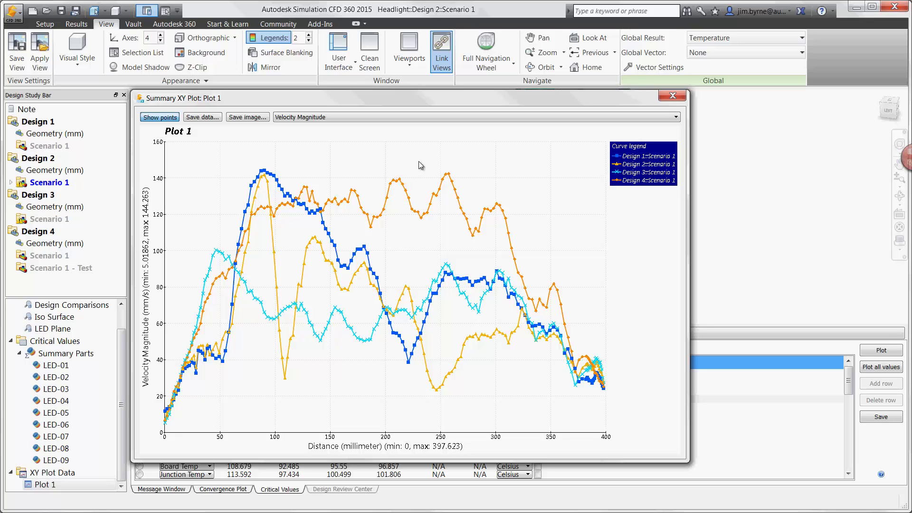
left_click(414, 116)
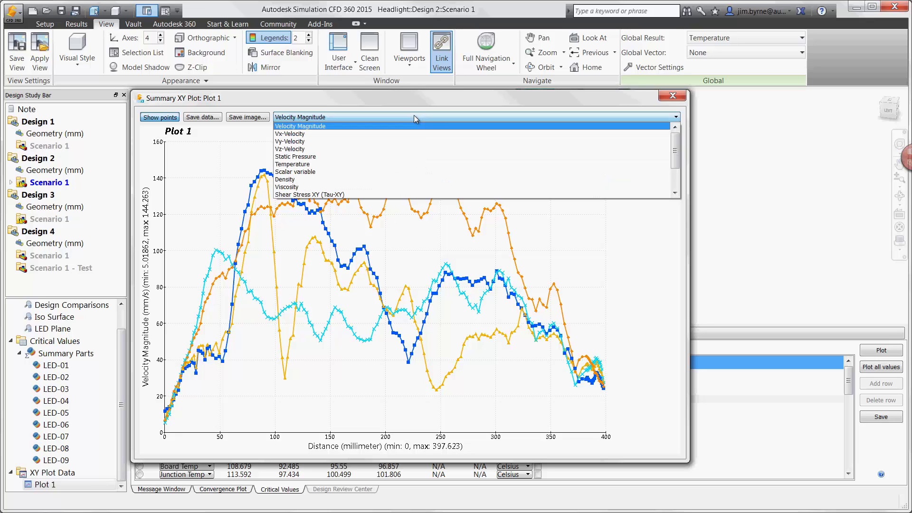
left_click(387, 165)
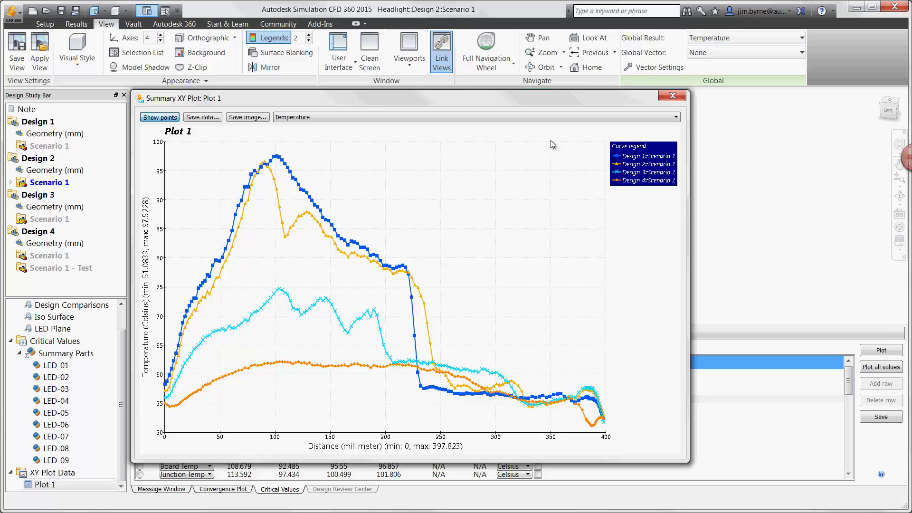
left_click(670, 96)
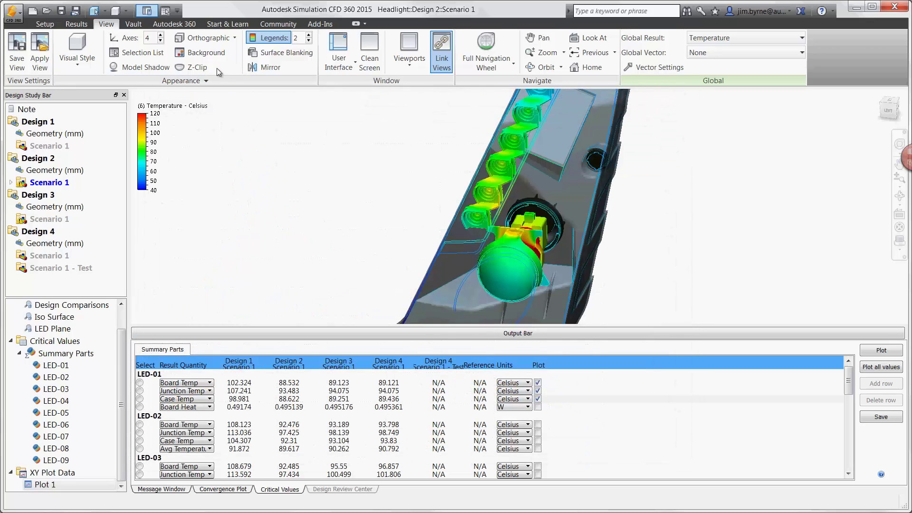
Step: Generate the Word simulation report from the Report Generator
left_click(77, 24)
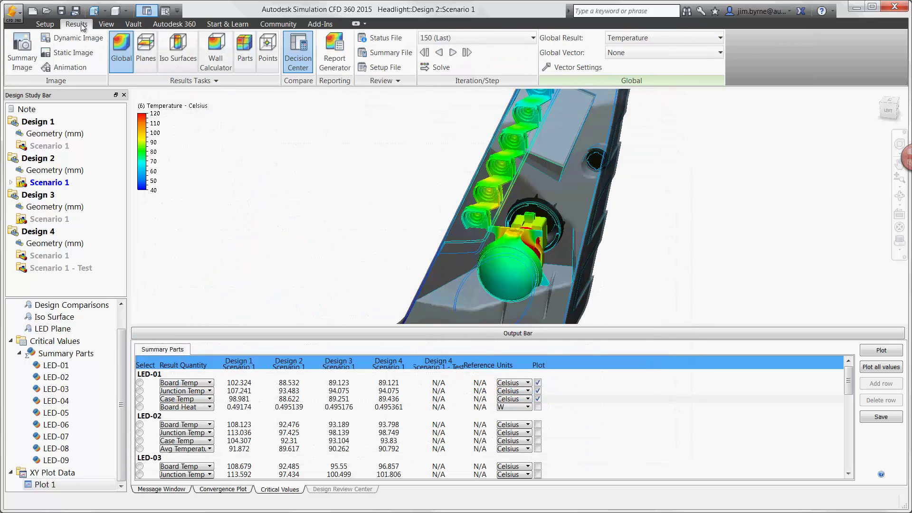
left_click(333, 54)
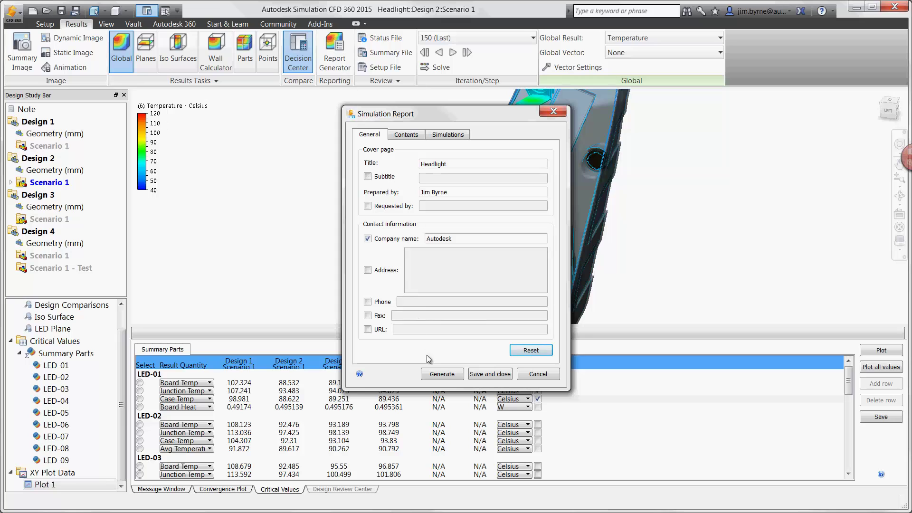
left_click(437, 374)
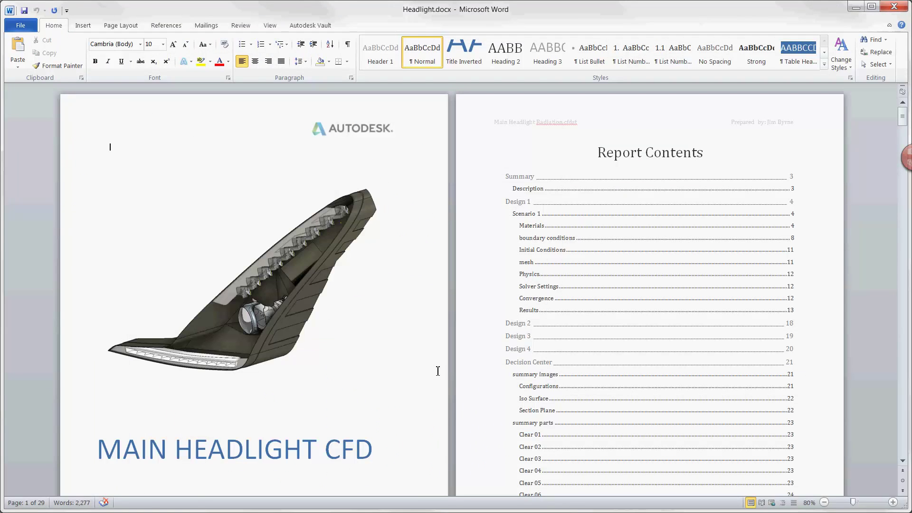
Step: Scroll through Headlight.docx from the cover page down to the Plot 5 temperature chart on page 28
scroll(438, 371, "down", 15)
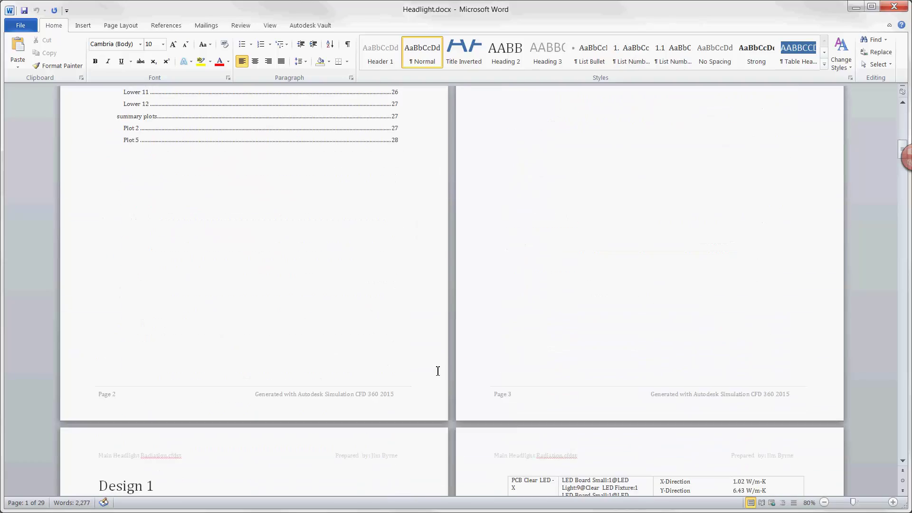
scroll(438, 371, "down", 15)
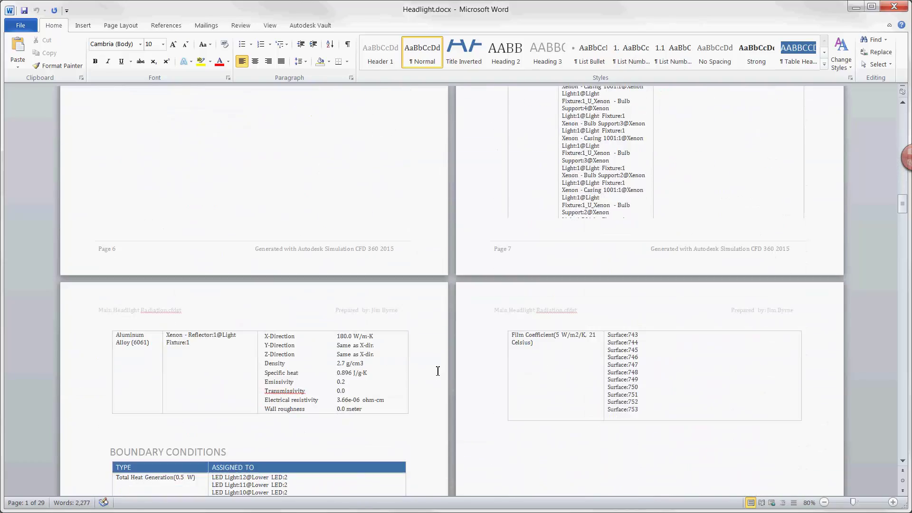
scroll(438, 371, "down", 15)
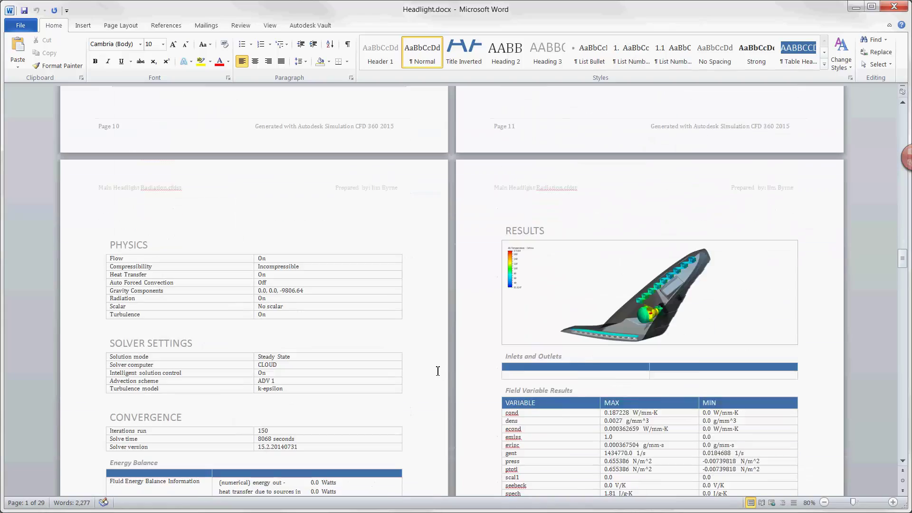
scroll(437, 371, "down", 15)
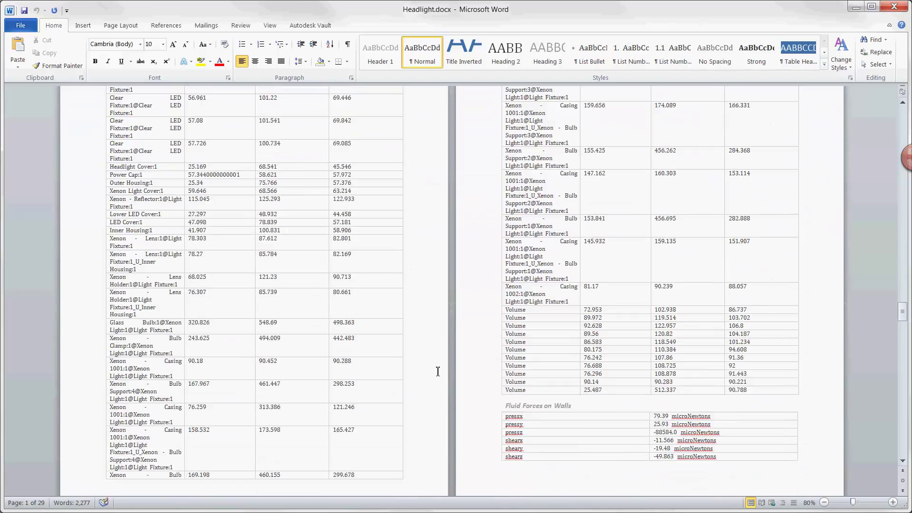
scroll(437, 371, "down", 15)
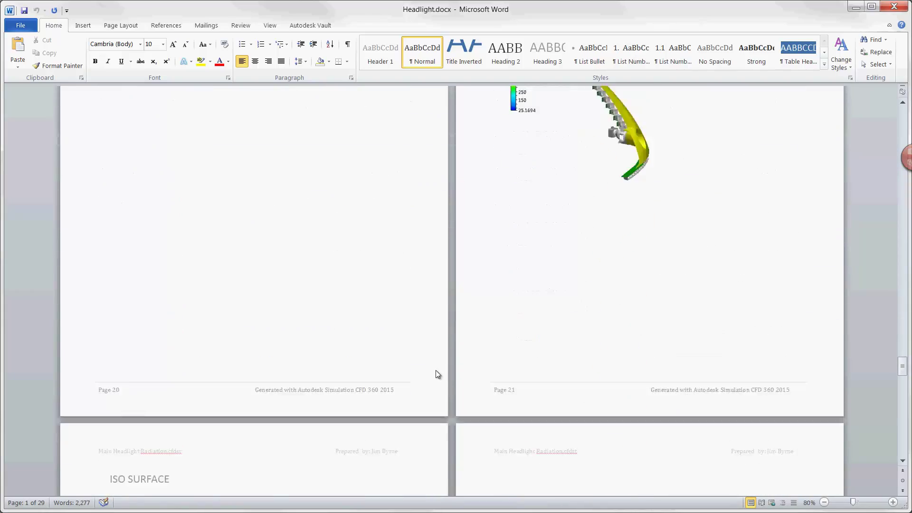
scroll(437, 372, "down", 15)
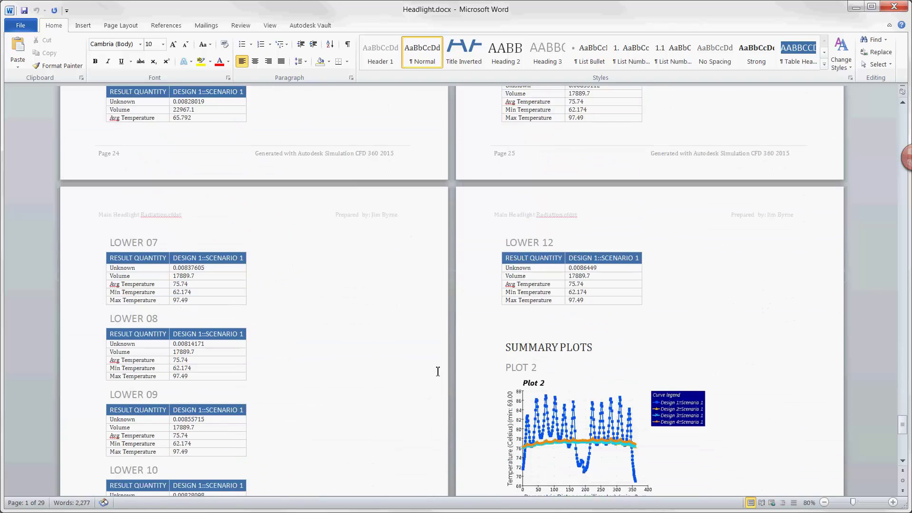
scroll(438, 371, "down", 10)
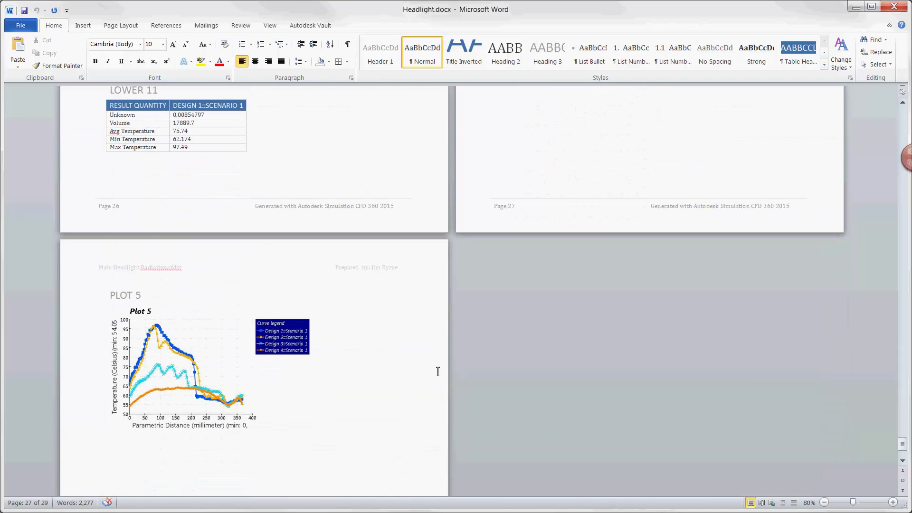